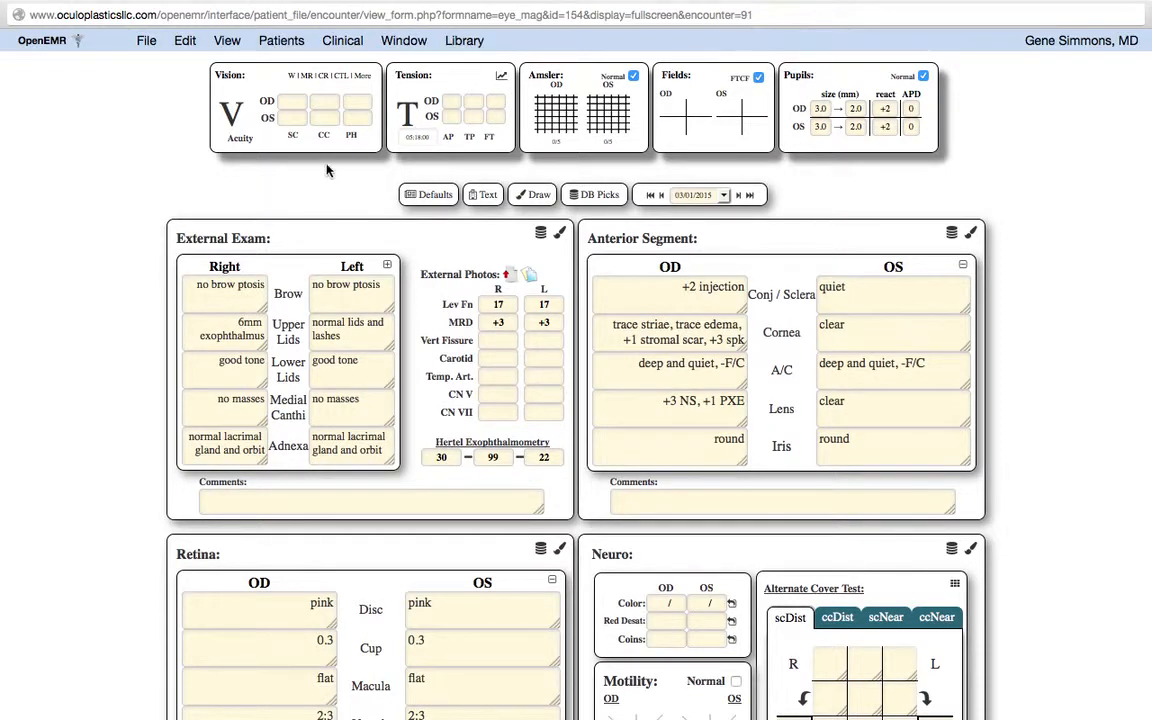
# Step: Display the Vision section's W, MR, CR, CTL and More panels for refraction and acuity data
pyautogui.click(840, 77)
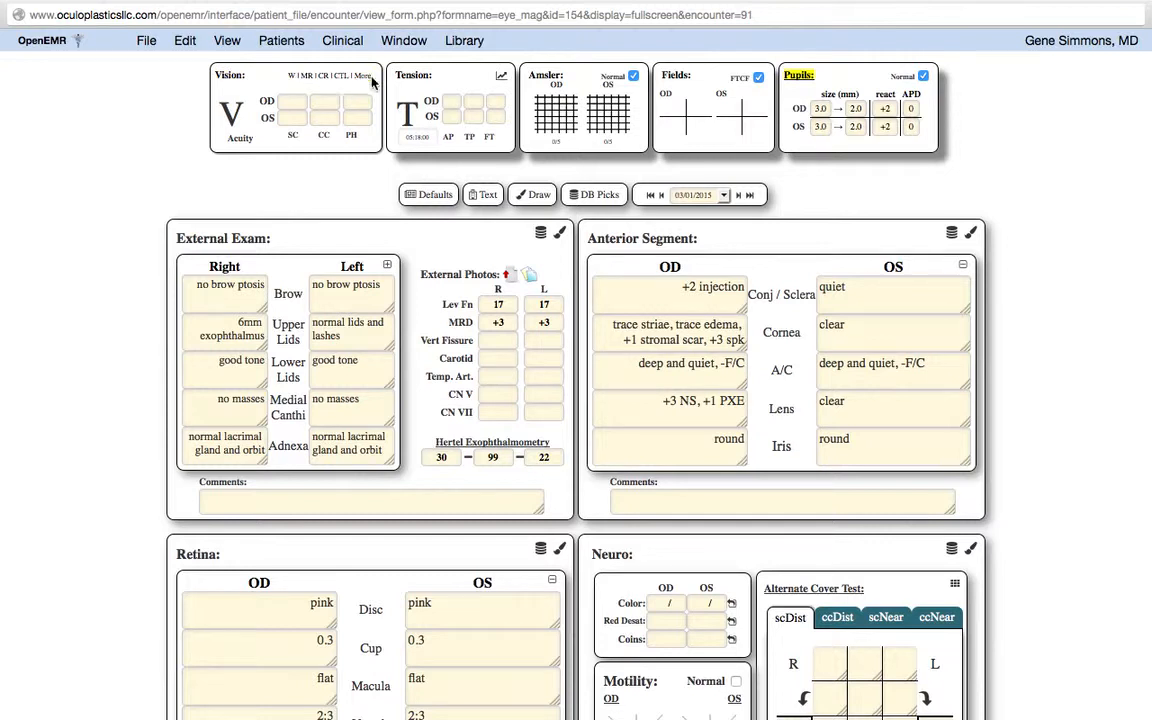
pyautogui.click(291, 76)
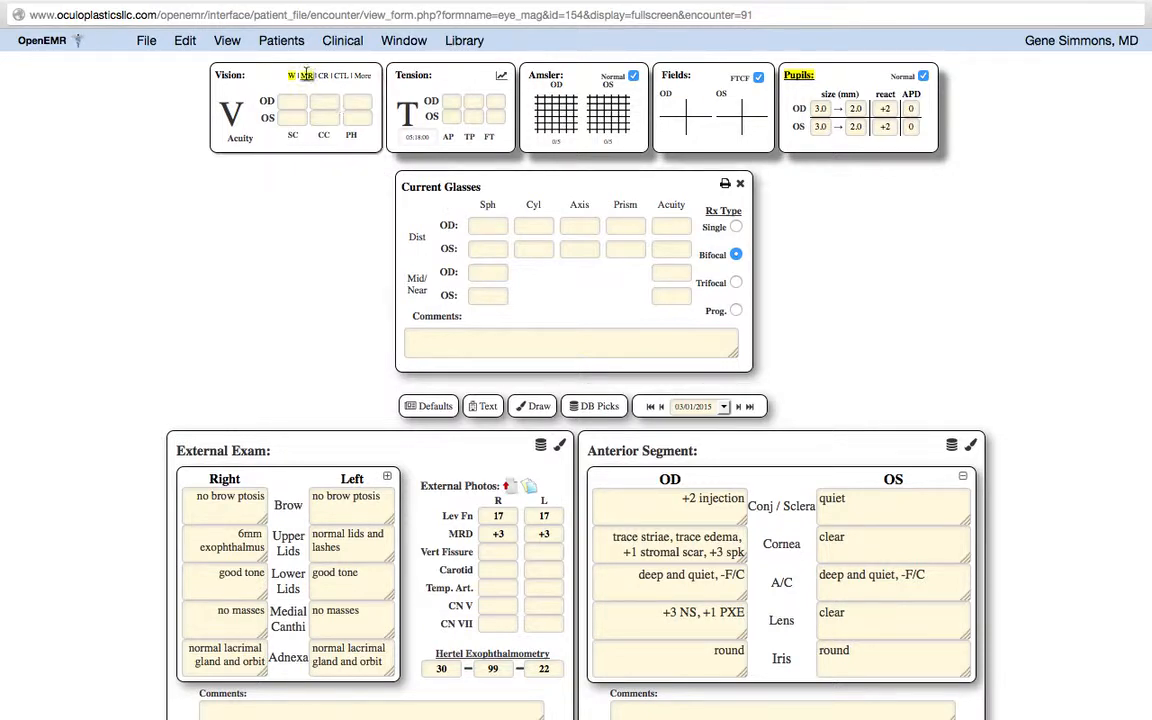
pyautogui.click(306, 76)
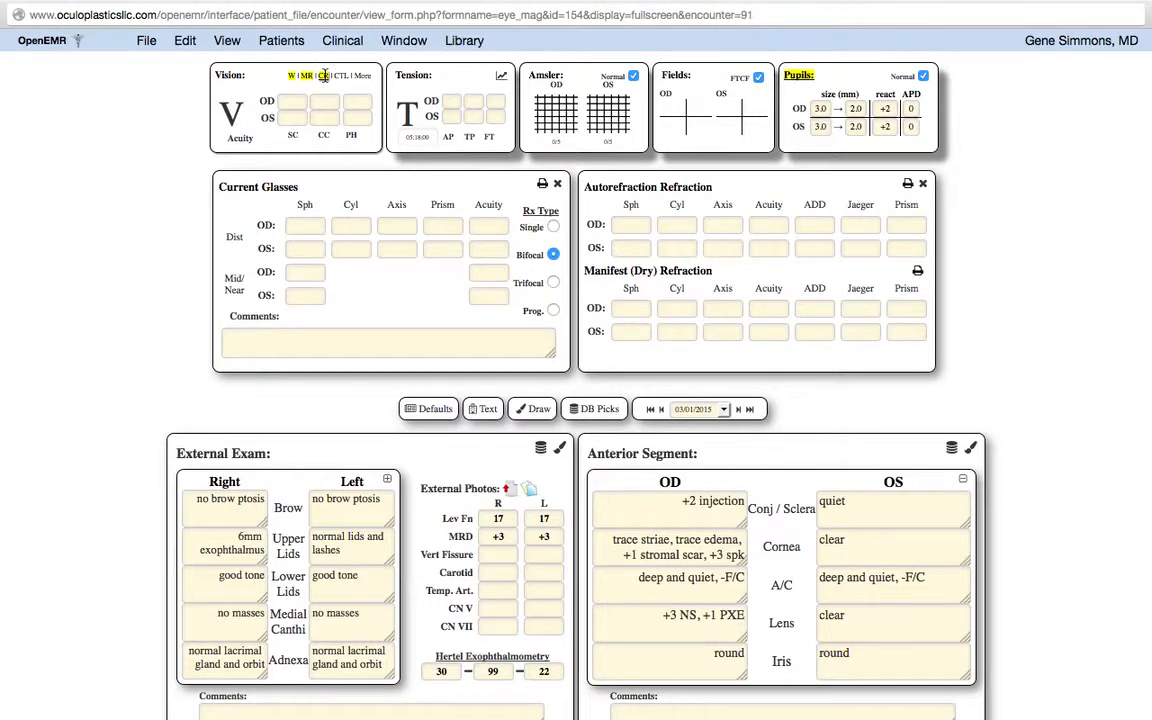
pyautogui.click(324, 76)
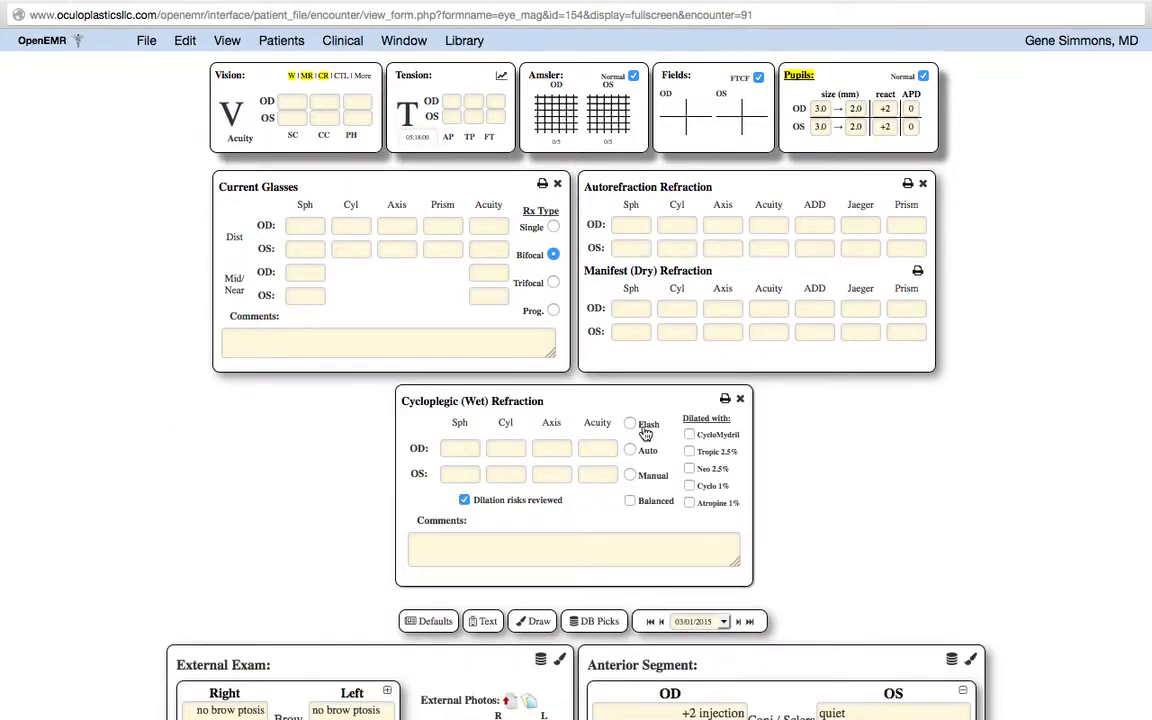
pyautogui.click(340, 77)
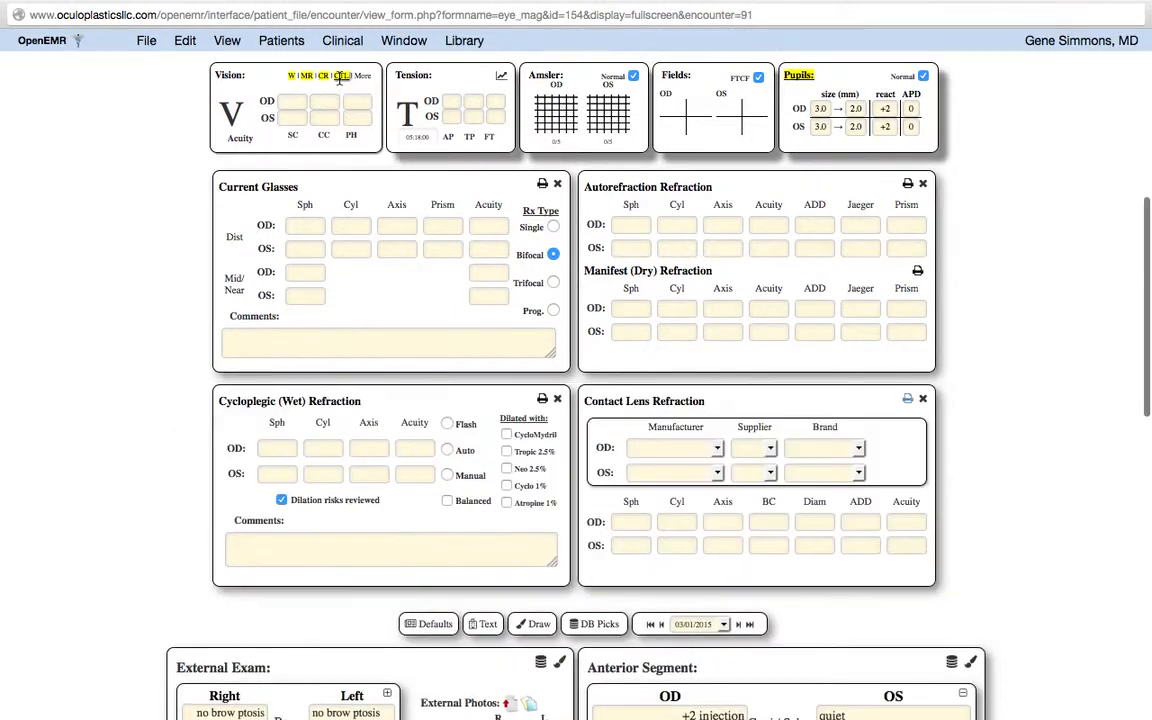
pyautogui.click(363, 76)
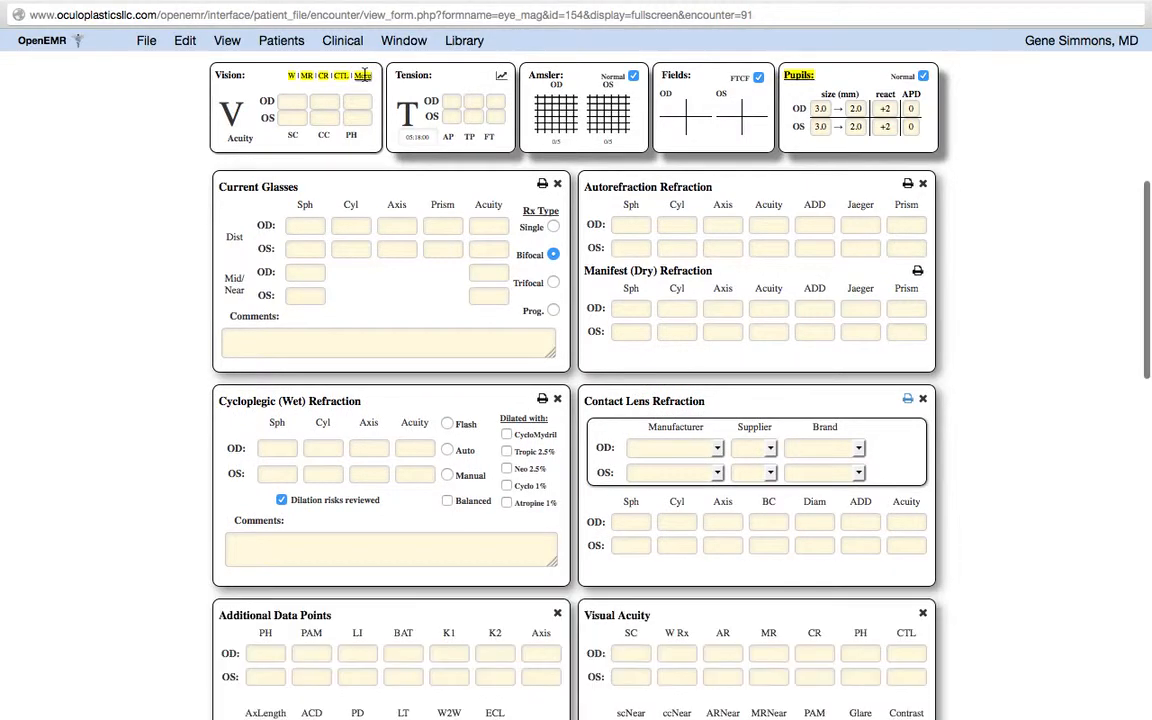
# Step: Close the Cycloplegic (Wet) Refraction and Contact Lens Refraction panels
pyautogui.scroll(-3, 507, 459)
pyautogui.scroll(-2, 507, 459)
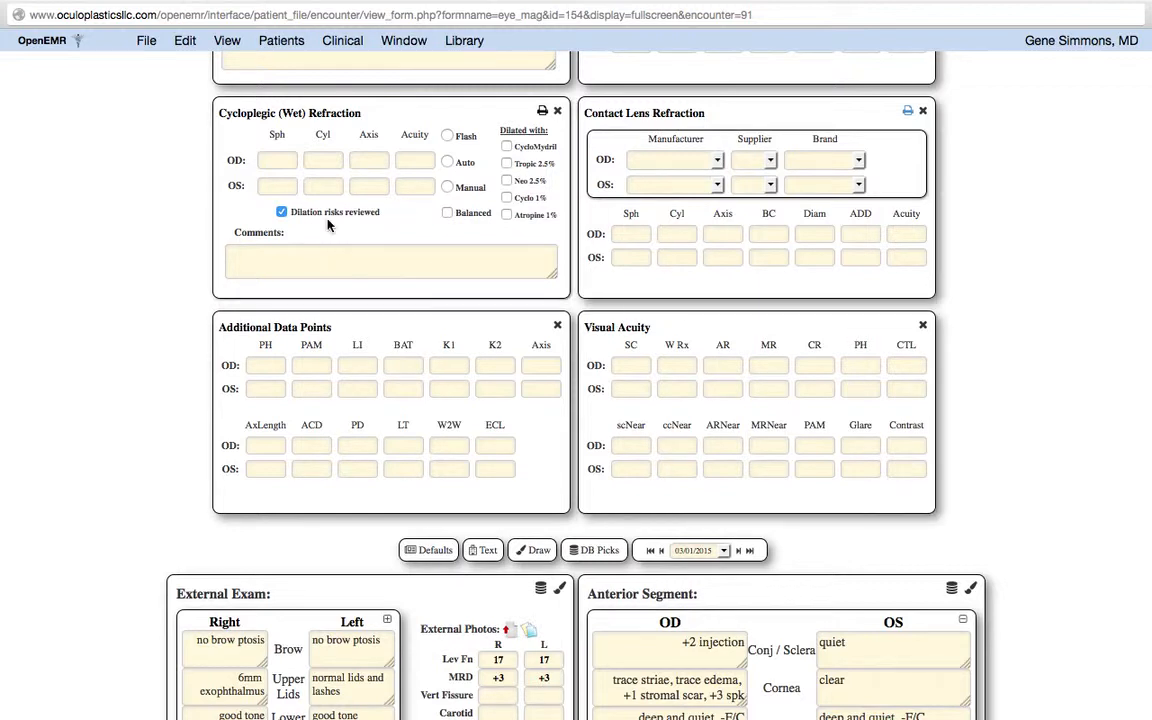
pyautogui.scroll(2, 328, 223)
pyautogui.scroll(3, 327, 224)
pyautogui.scroll(-7, 327, 224)
pyautogui.scroll(3, 327, 220)
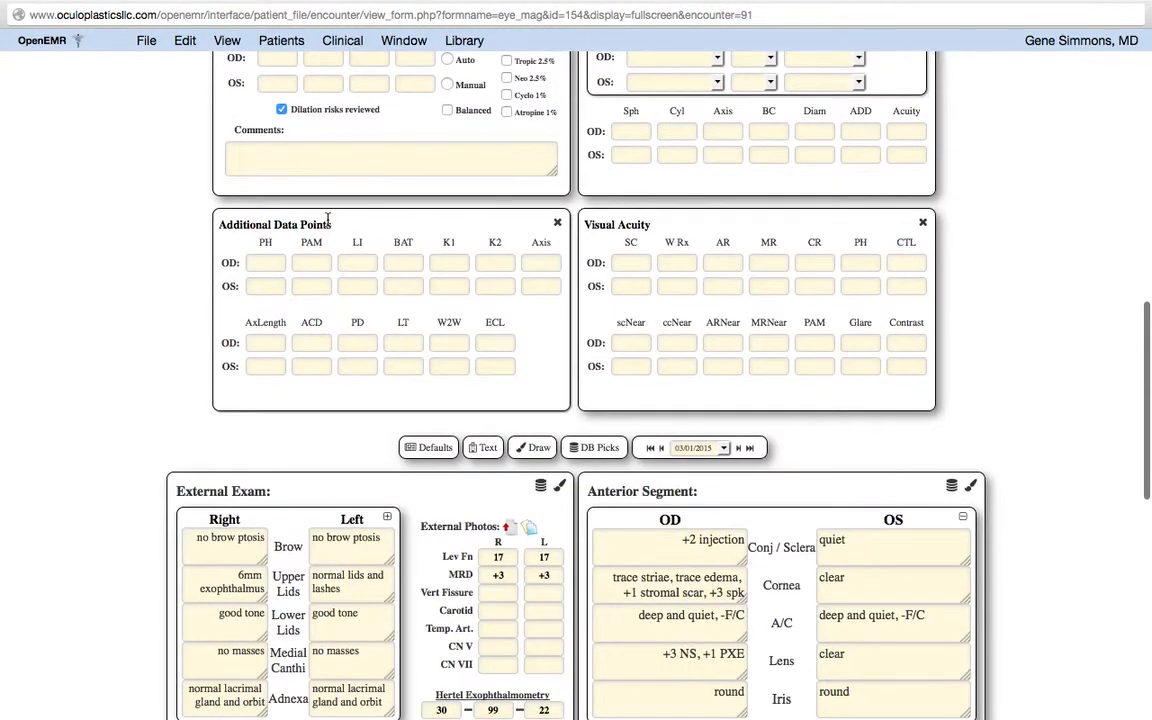
pyautogui.scroll(1, 327, 219)
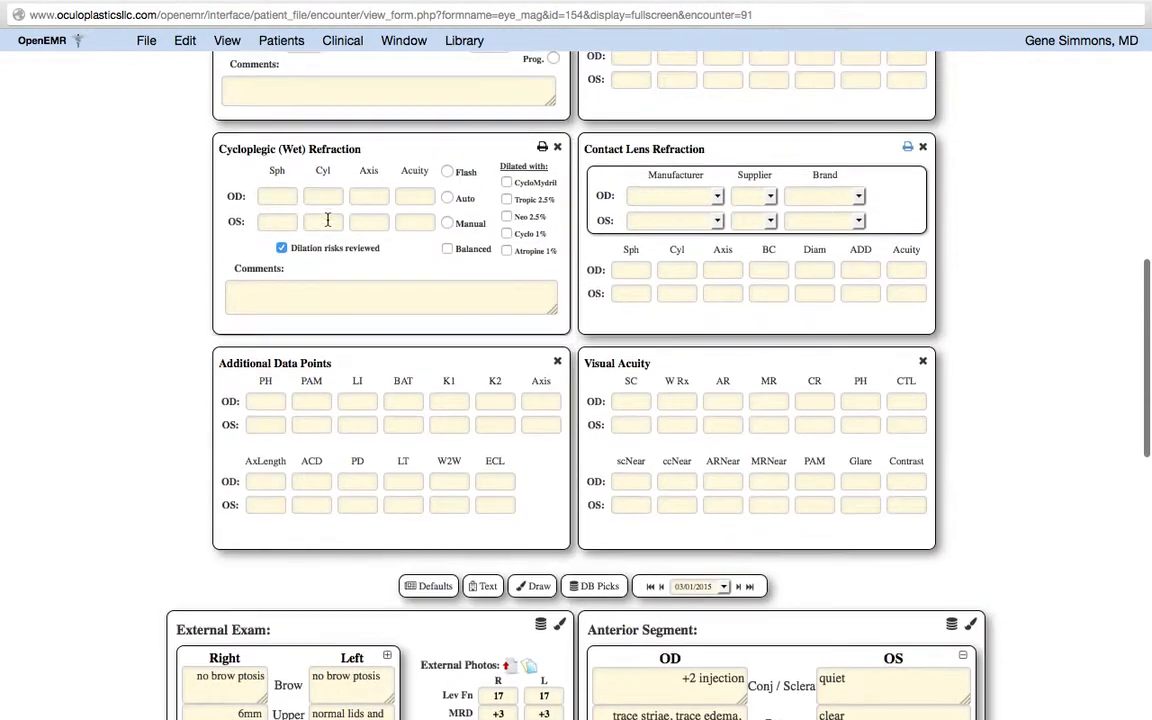
pyautogui.click(557, 147)
pyautogui.click(557, 147)
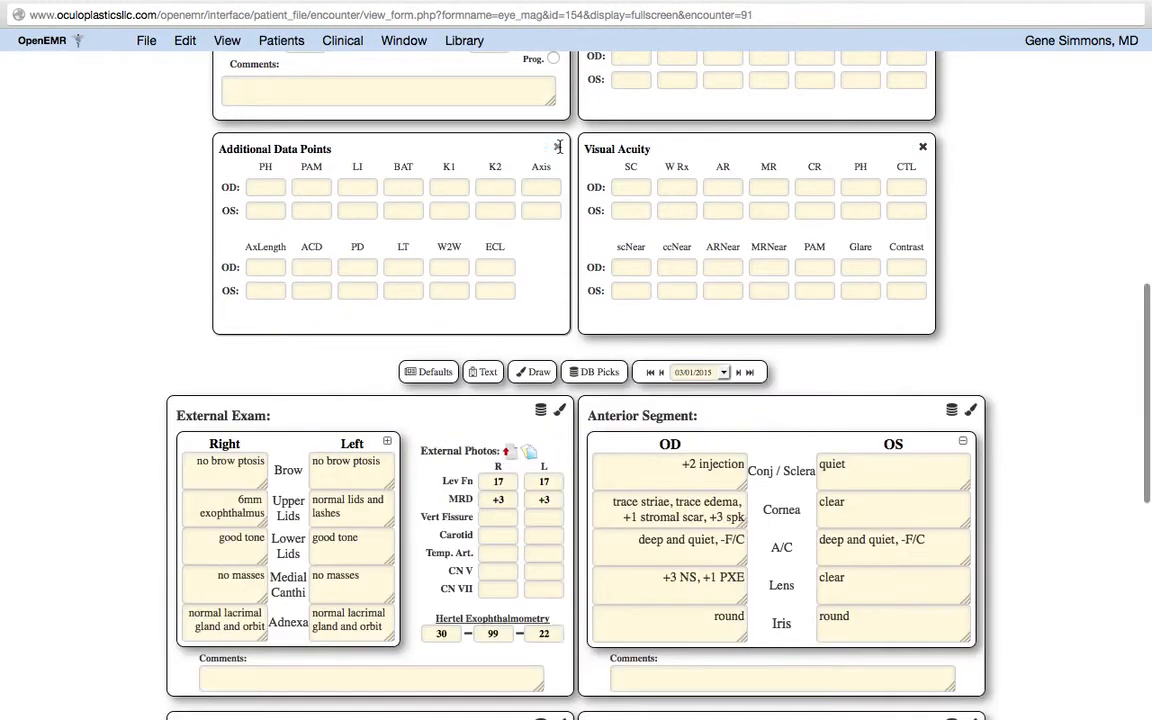
# Step: Show the Contact Lens Refraction panel again and close it together with the Additional Data Points and Visual Acuity panels
pyautogui.scroll(3, 497, 165)
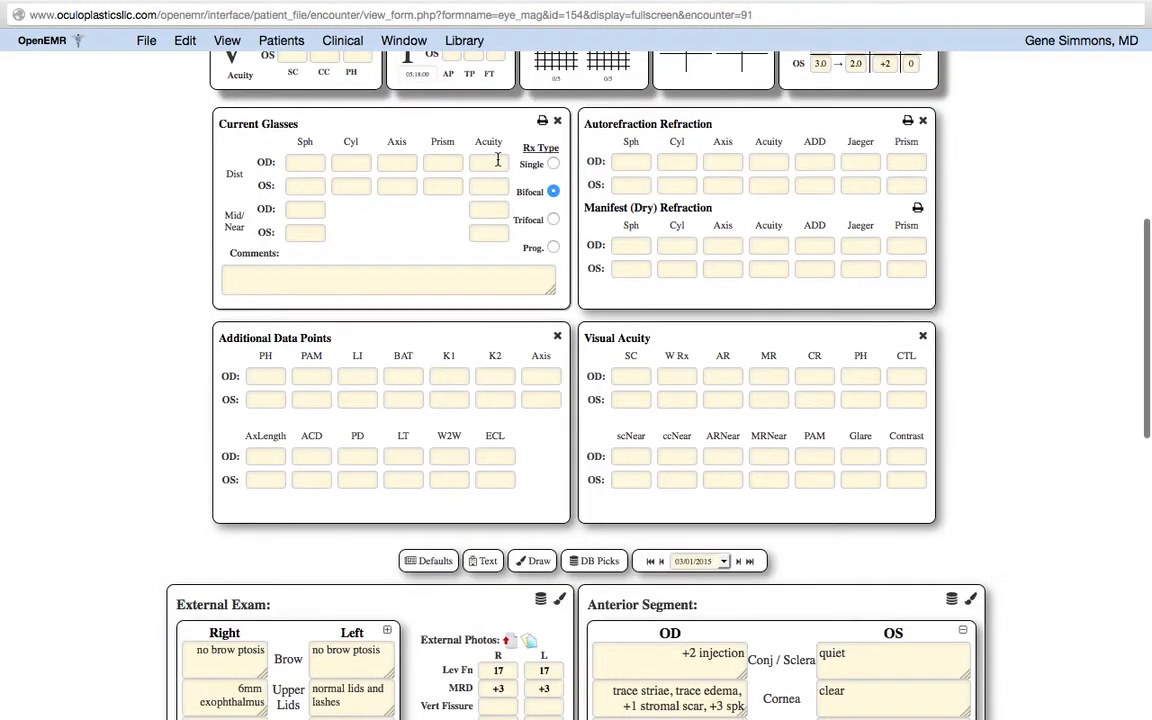
pyautogui.scroll(2, 497, 160)
pyautogui.click(341, 110)
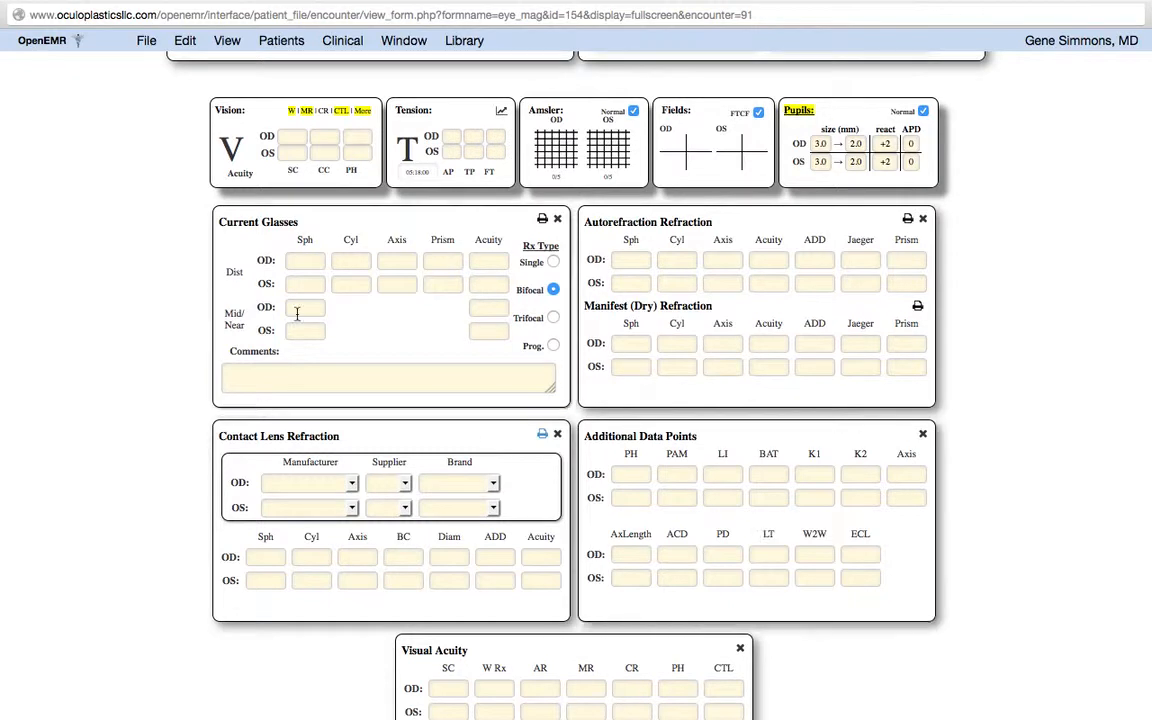
pyautogui.click(557, 434)
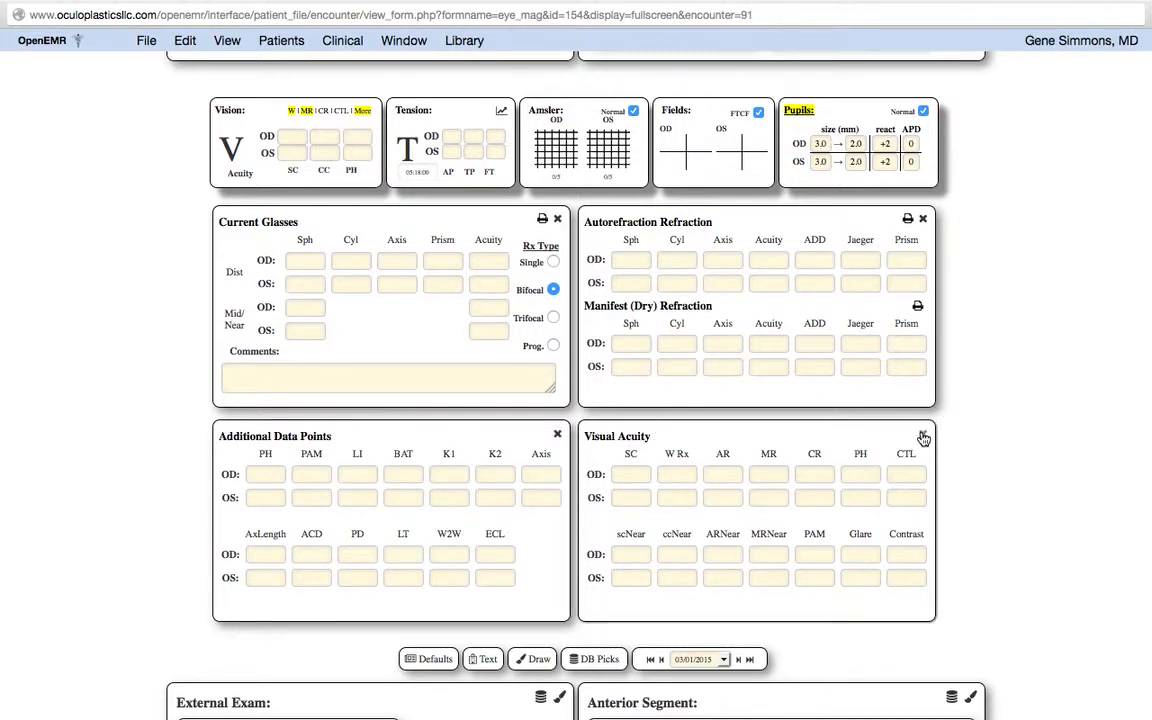
pyautogui.click(557, 436)
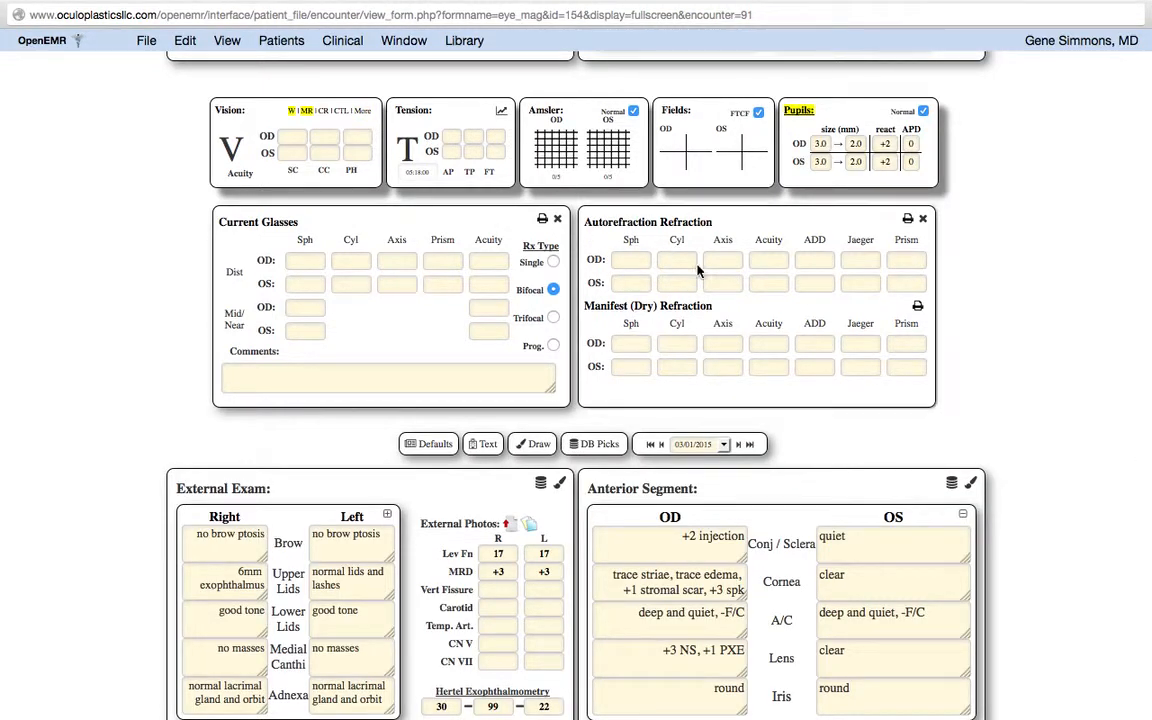
# Step: Enter 20-2 as the OD acuity under Autorefraction Refraction and display the Additional Data Points and Visual Acuity panels
pyautogui.click(626, 260)
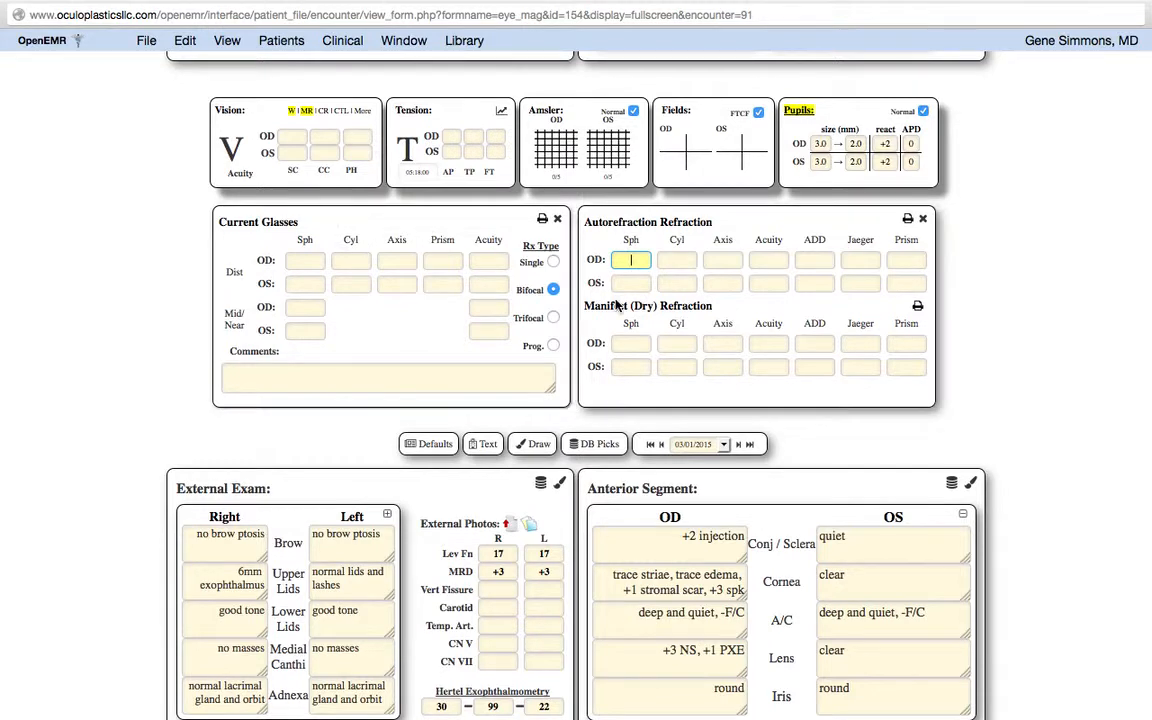
pyautogui.click(772, 260)
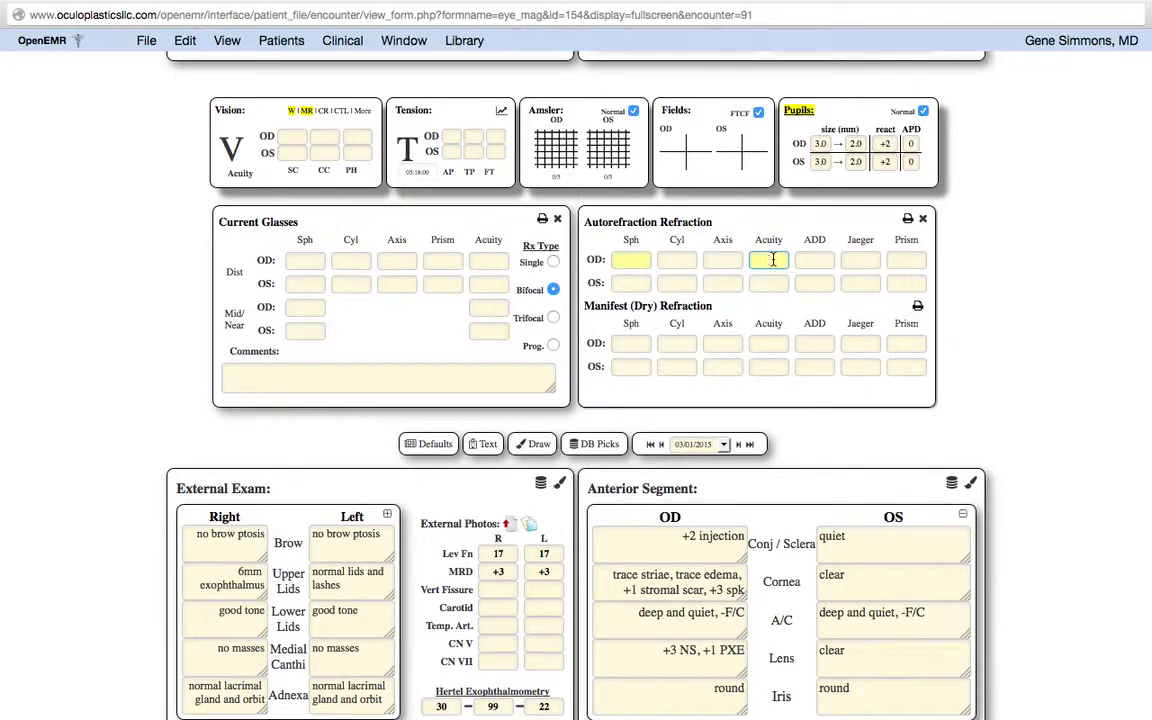
pyautogui.write('20-2')
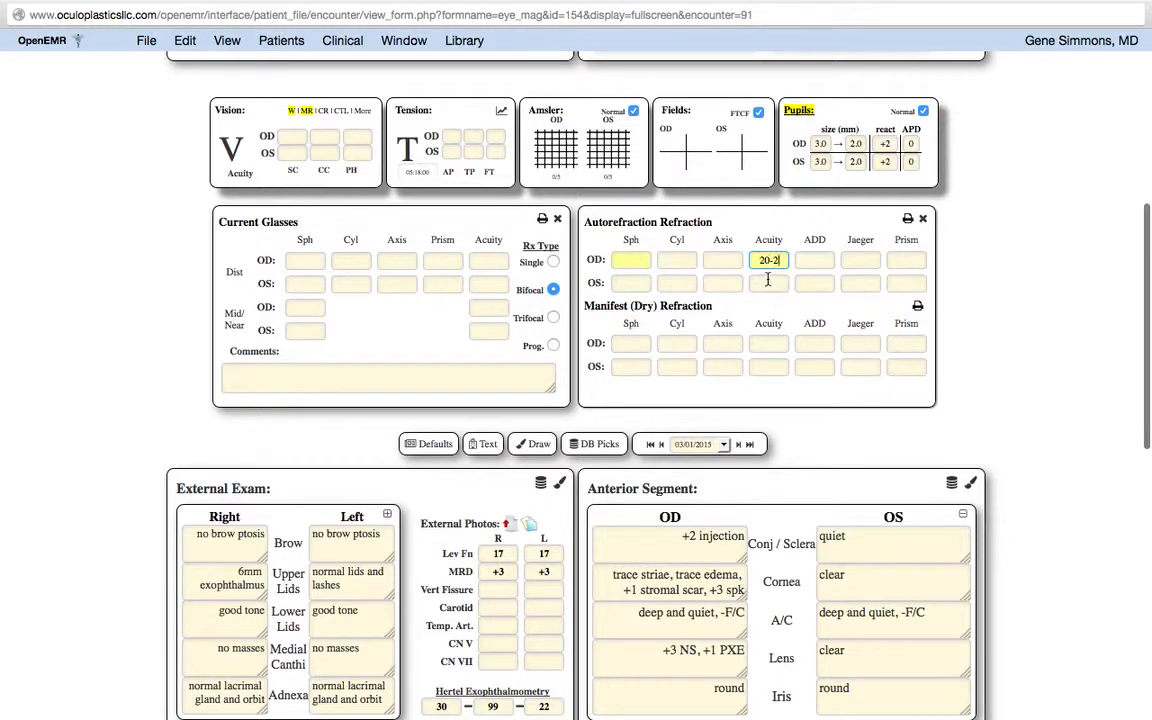
pyautogui.press('Tab')
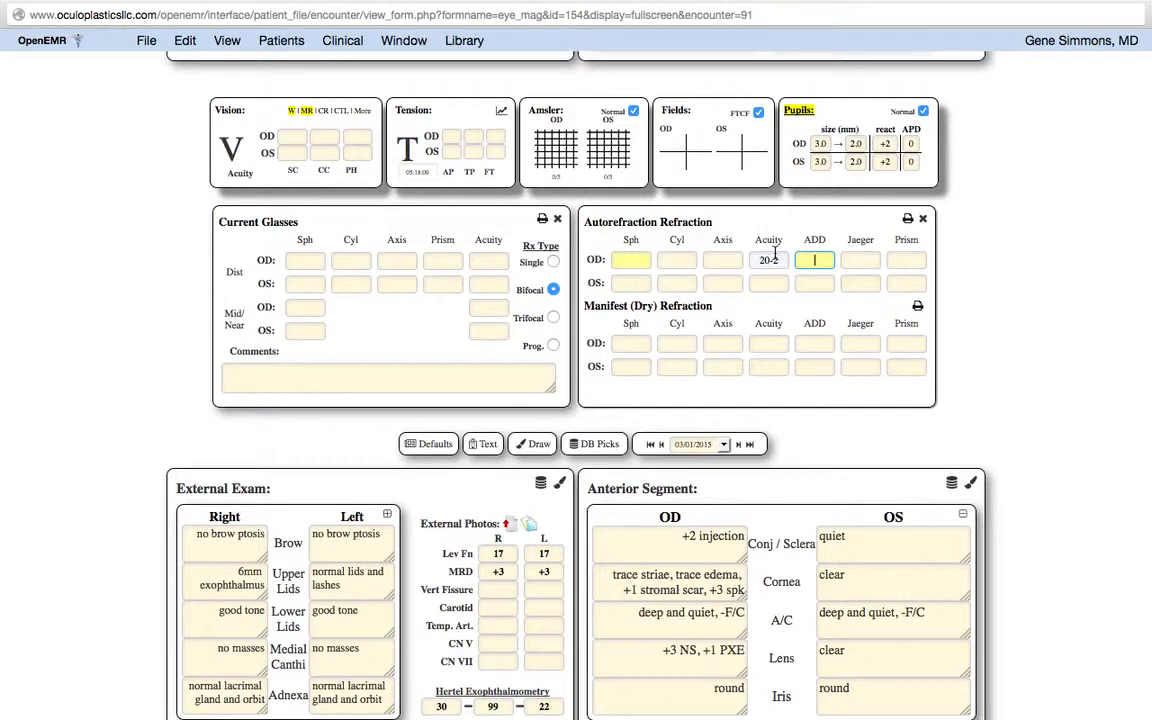
pyautogui.click(362, 112)
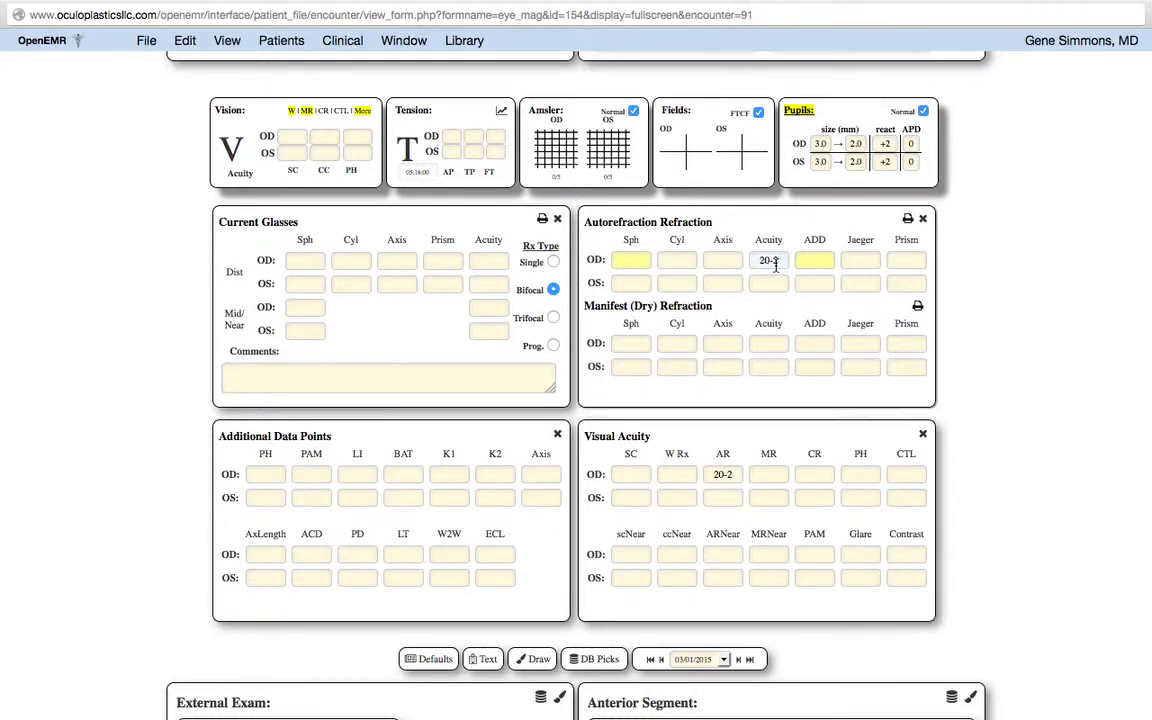
# Step: Toggle all of the Vision section's detail panels off, on and off again
pyautogui.click(228, 111)
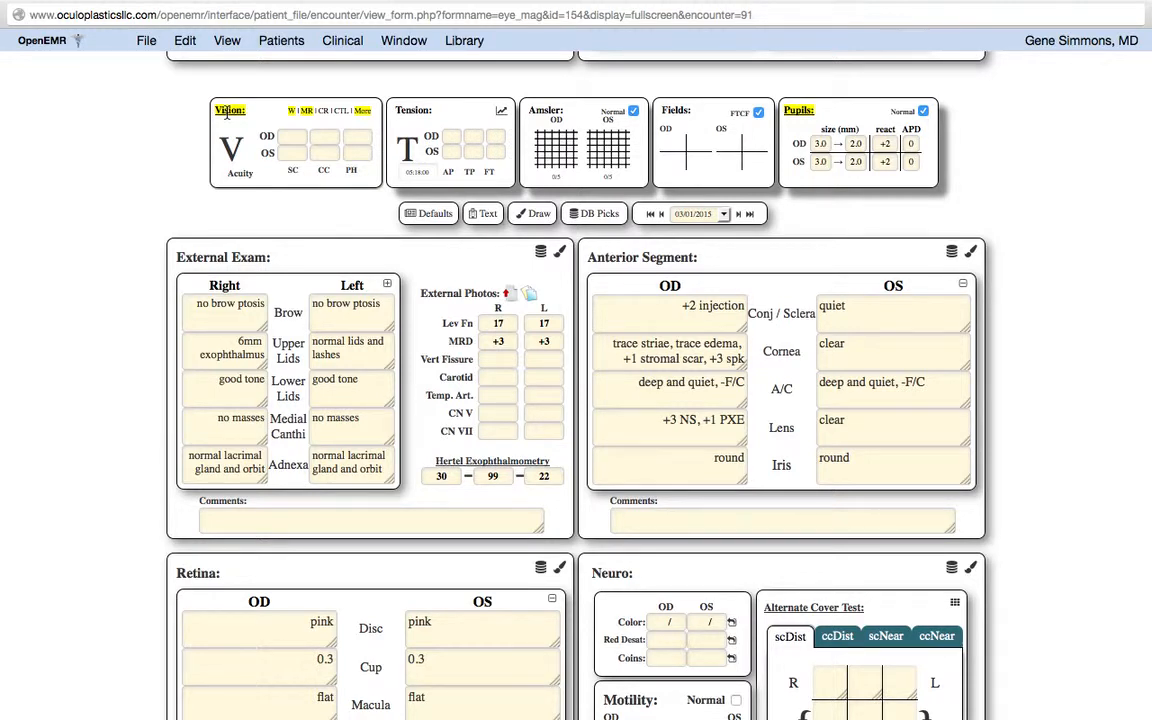
pyautogui.click(227, 112)
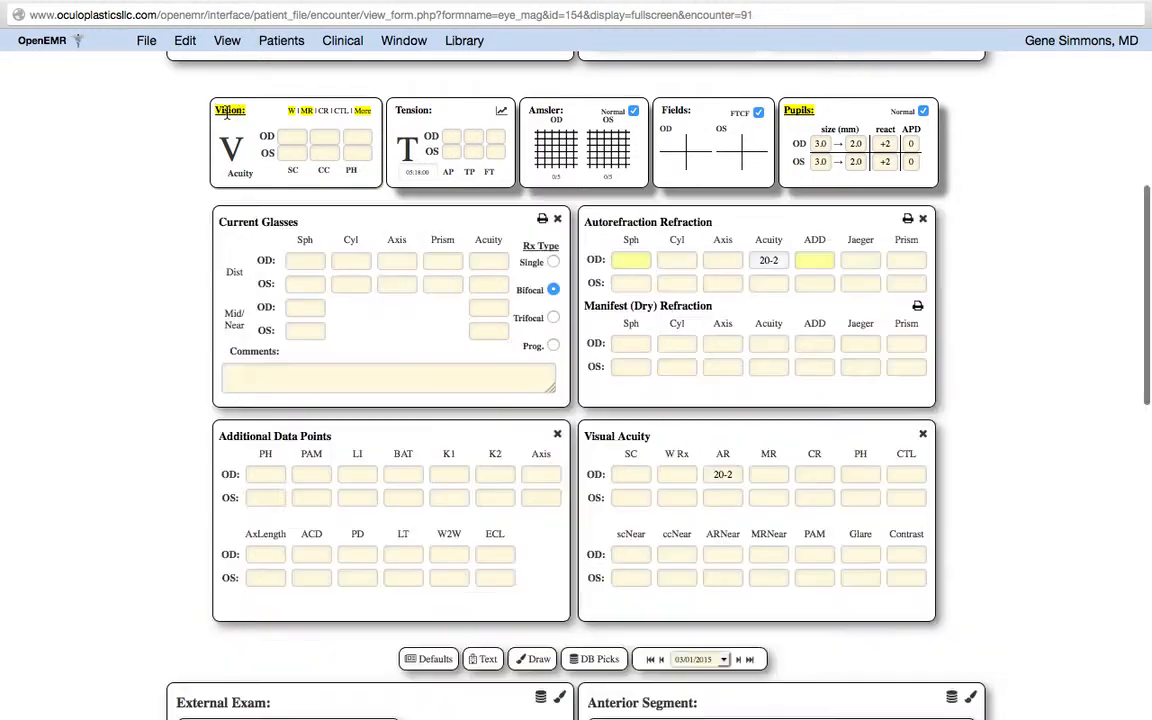
pyautogui.click(227, 112)
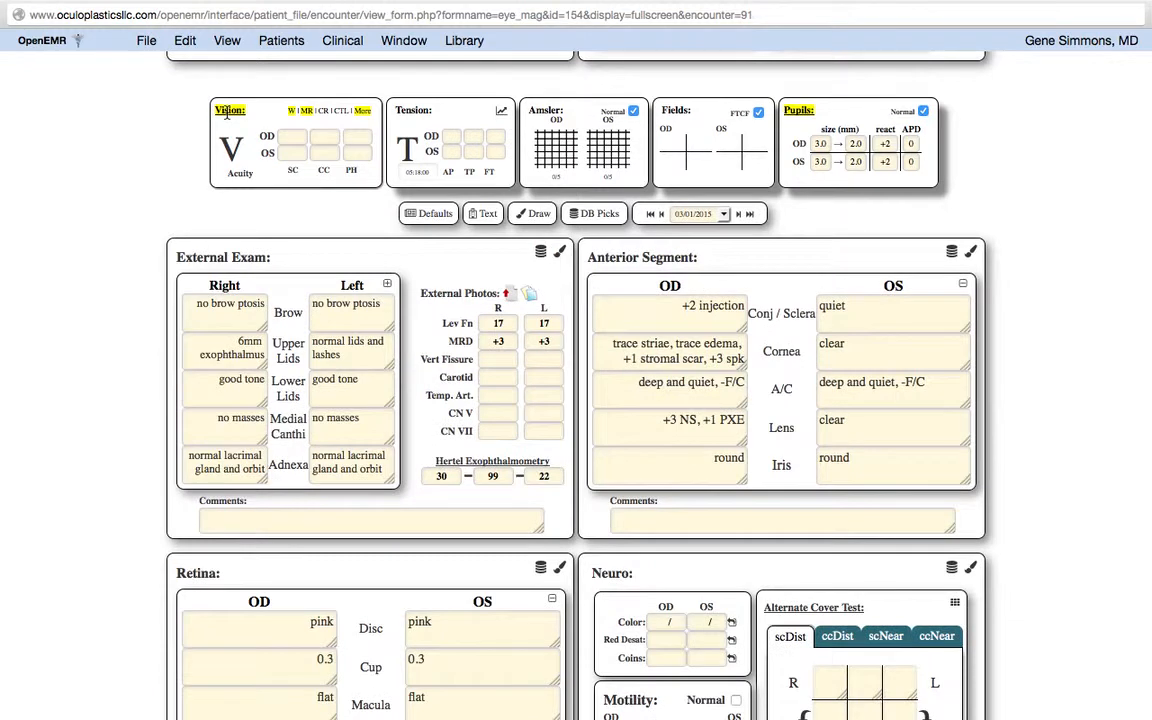
# Step: Cycle the Vision box through its acuity sets, including AR, MR and CR, and return to SC, CC and PH
pyautogui.click(240, 175)
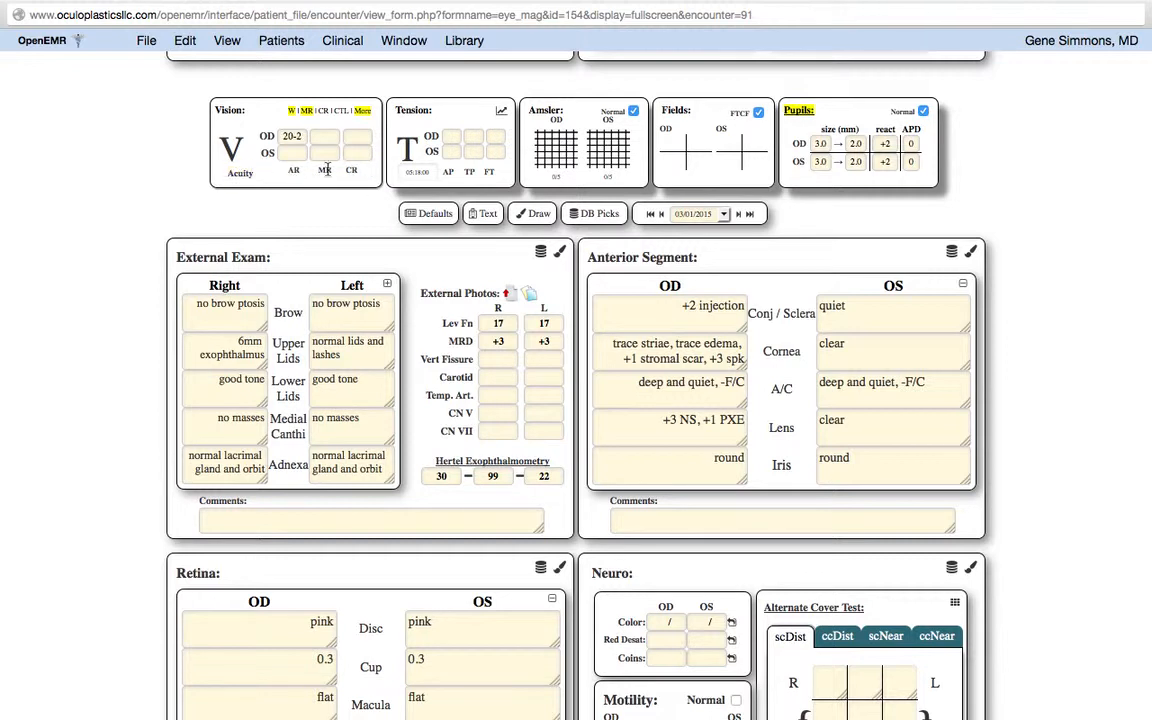
pyautogui.click(238, 175)
pyautogui.click(238, 172)
pyautogui.click(238, 172)
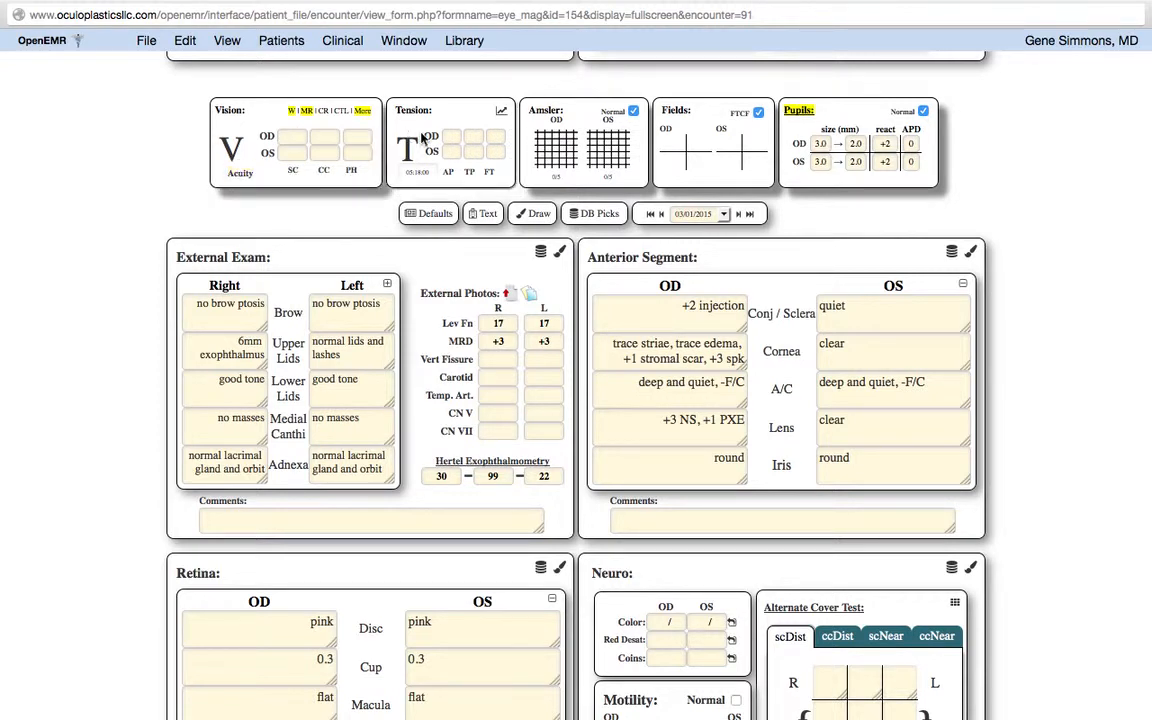
# Step: Set the AP tension to 20 for both OD and OS
pyautogui.click(493, 137)
pyautogui.click(450, 136)
pyautogui.write('20')
pyautogui.click(452, 151)
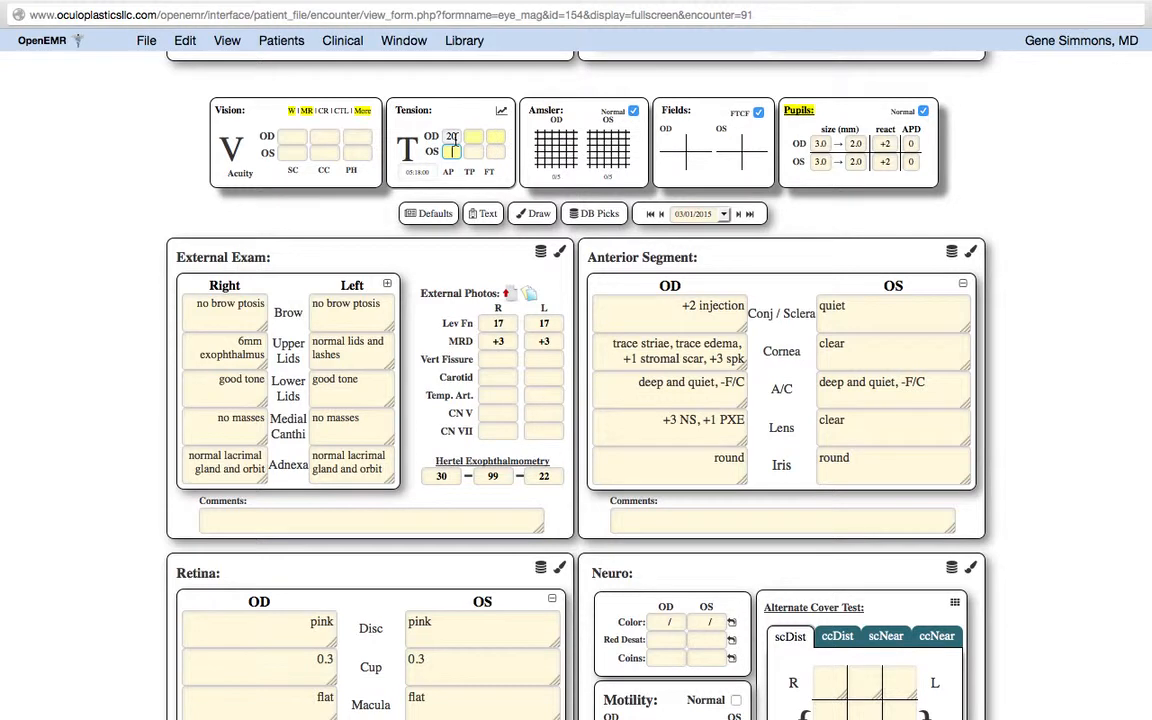
pyautogui.write('20')
pyautogui.press('Tab')
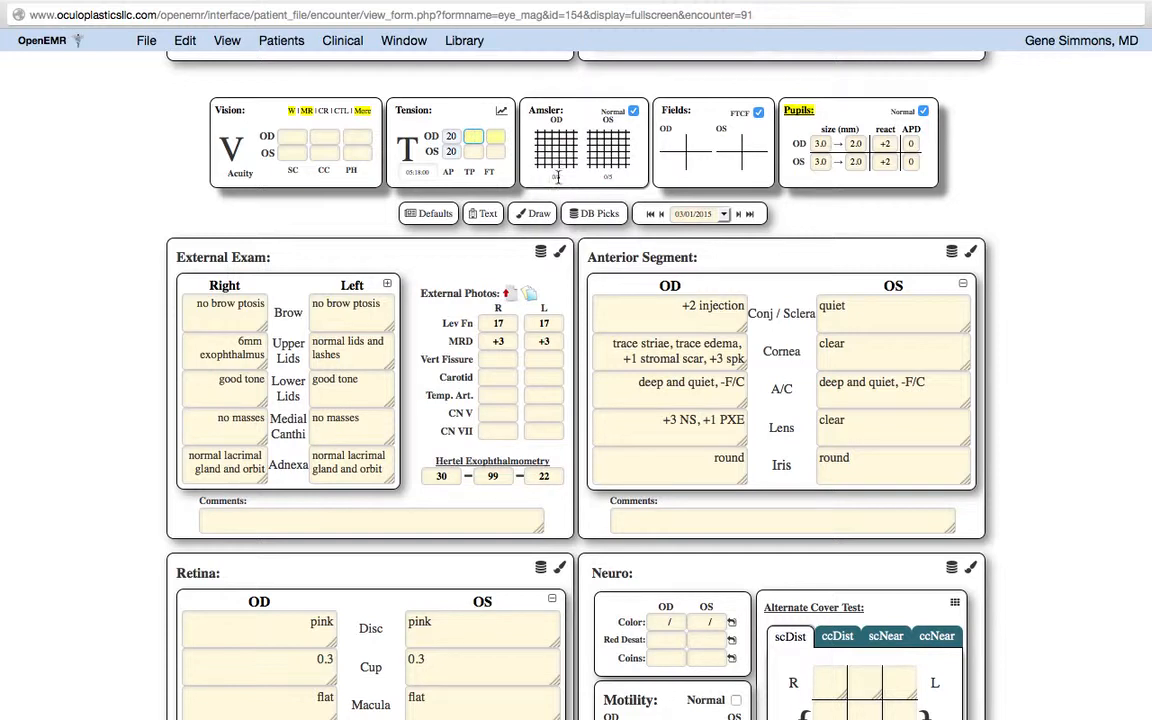
# Step: Grade the Amsler grids as 1/5 for OD and 2/5 for OS
pyautogui.click(560, 155)
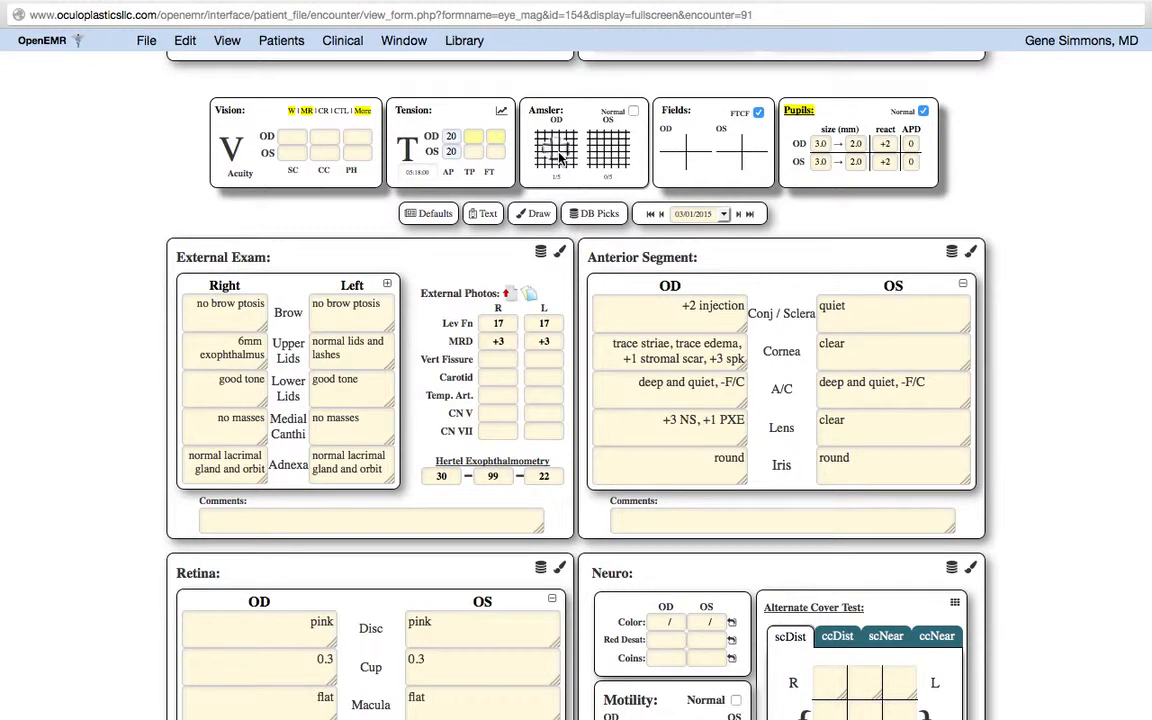
pyautogui.click(560, 156)
pyautogui.click(559, 157)
pyautogui.click(558, 150)
pyautogui.click(558, 153)
pyautogui.click(611, 154)
pyautogui.click(556, 153)
pyautogui.click(604, 156)
# Step: Mark both left quadrants of the OD and OS visual fields as defective, and reset the fields to FTCF
pyautogui.click(758, 115)
pyautogui.click(758, 115)
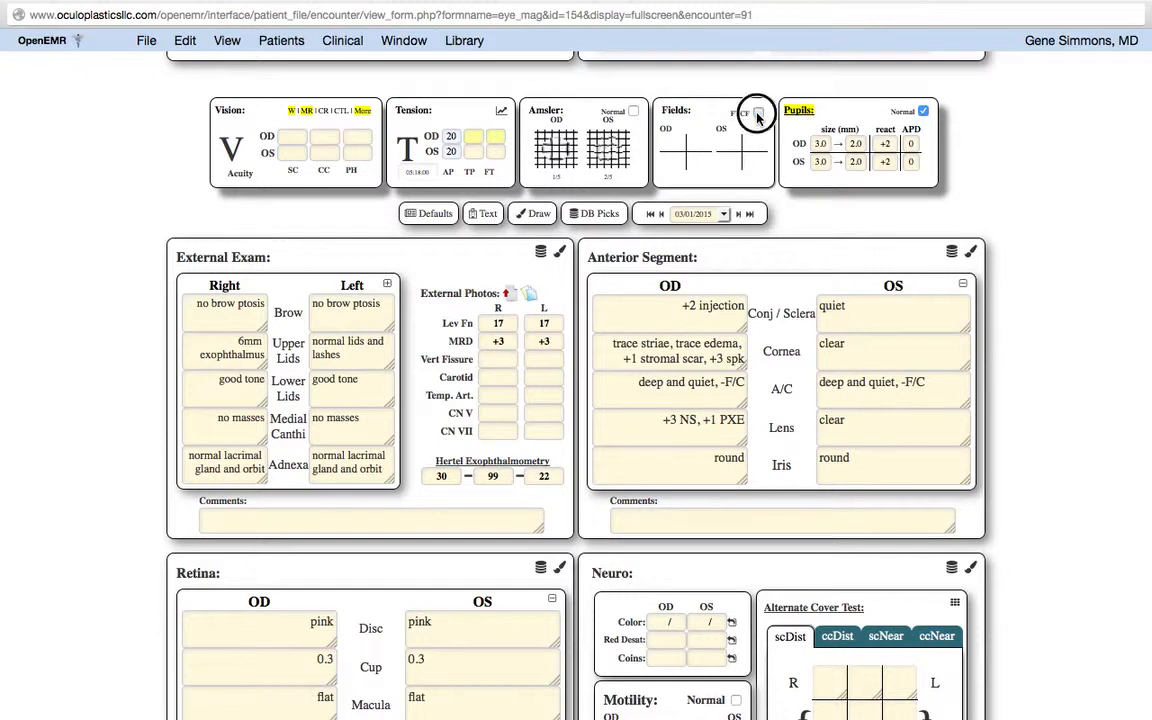
pyautogui.click(677, 145)
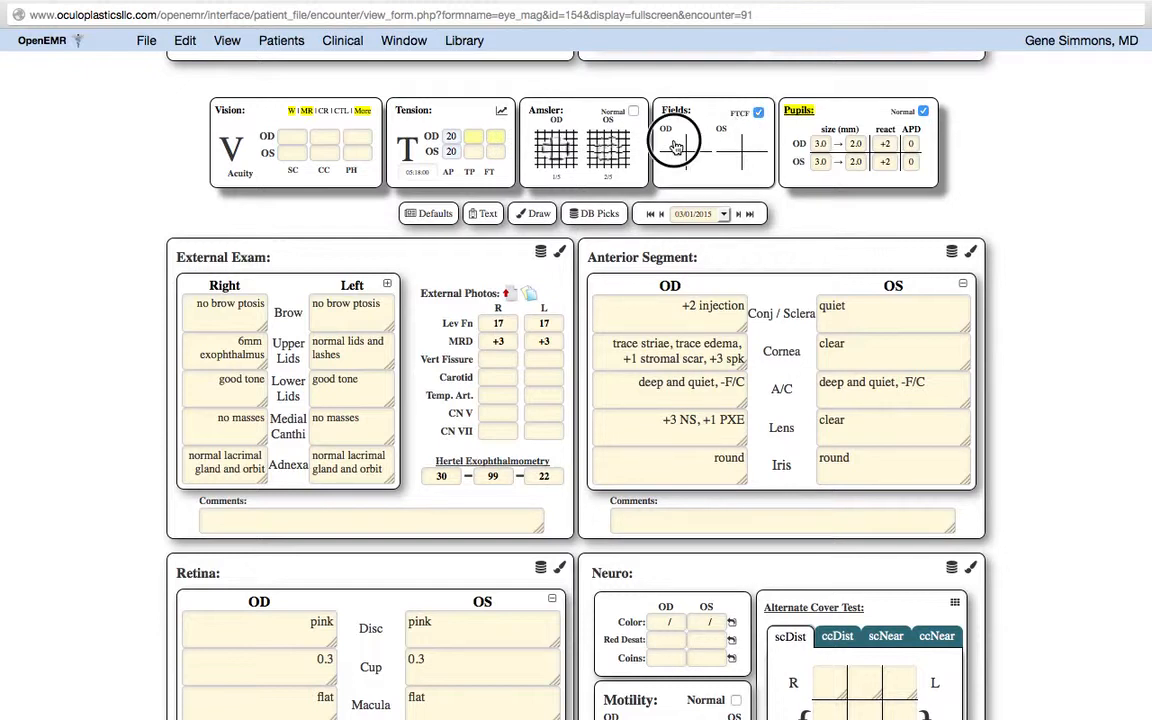
pyautogui.click(733, 162)
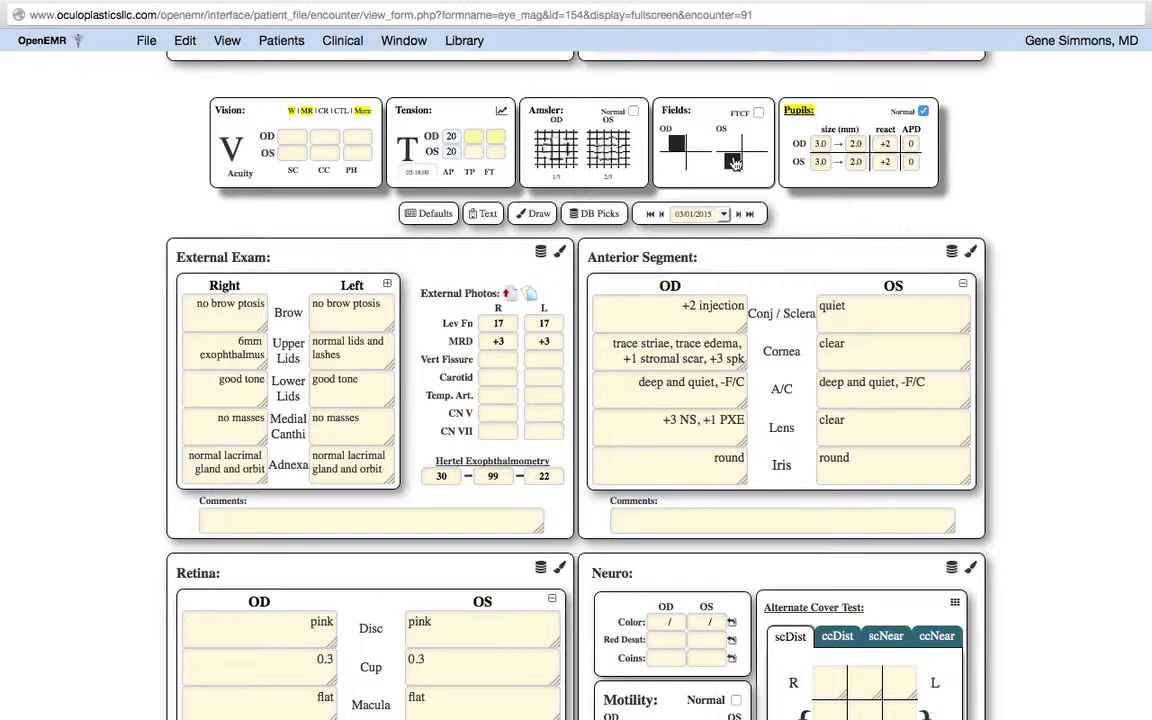
pyautogui.click(678, 158)
pyautogui.click(733, 145)
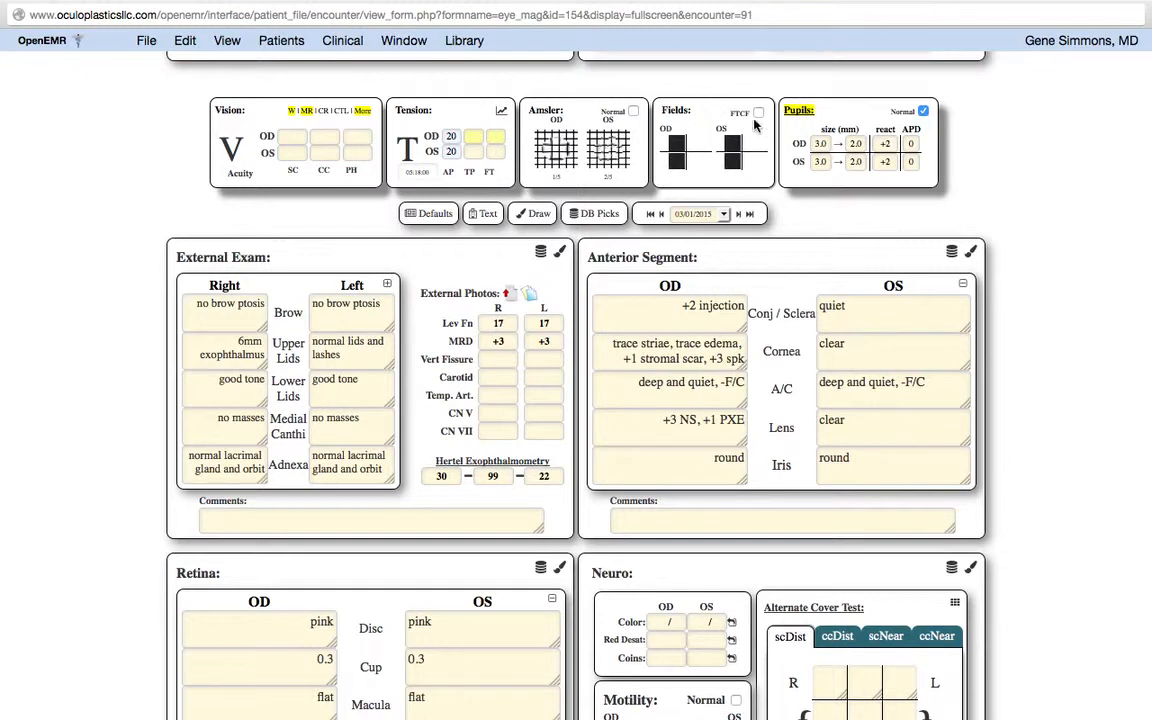
pyautogui.click(759, 113)
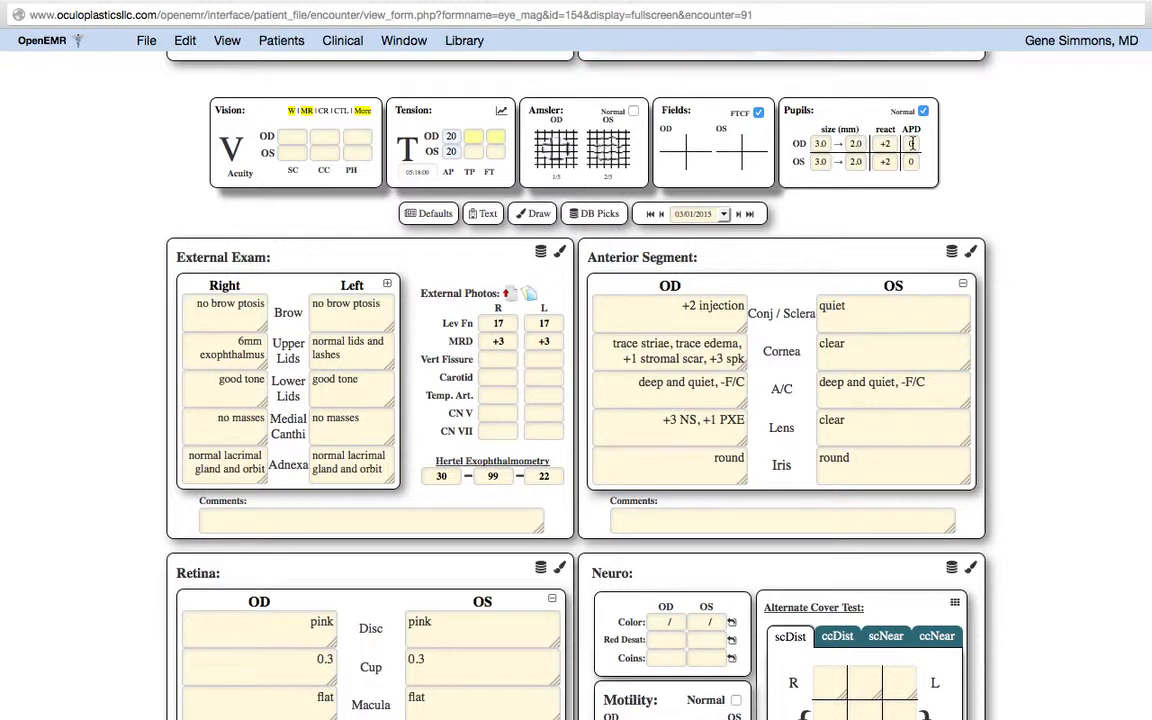
# Step: Expand the Pupils exam to show the Pupils: Dim size and comments fields, and focus its comments field
pyautogui.click(799, 112)
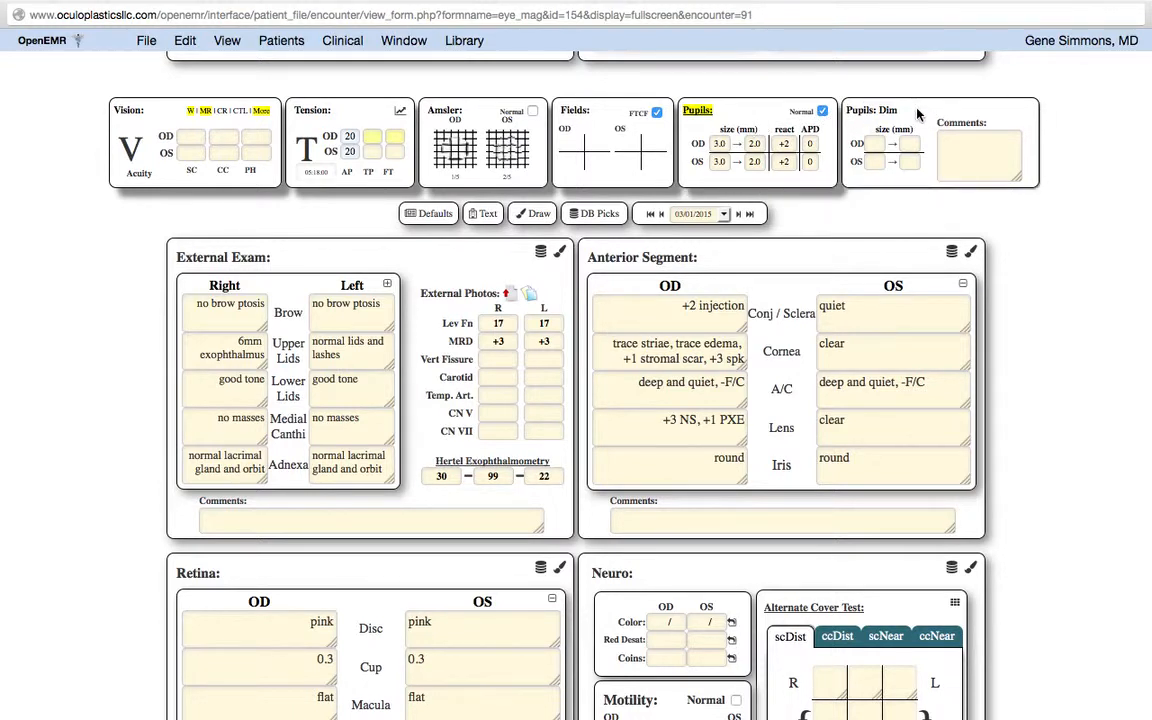
pyautogui.click(877, 143)
pyautogui.click(984, 150)
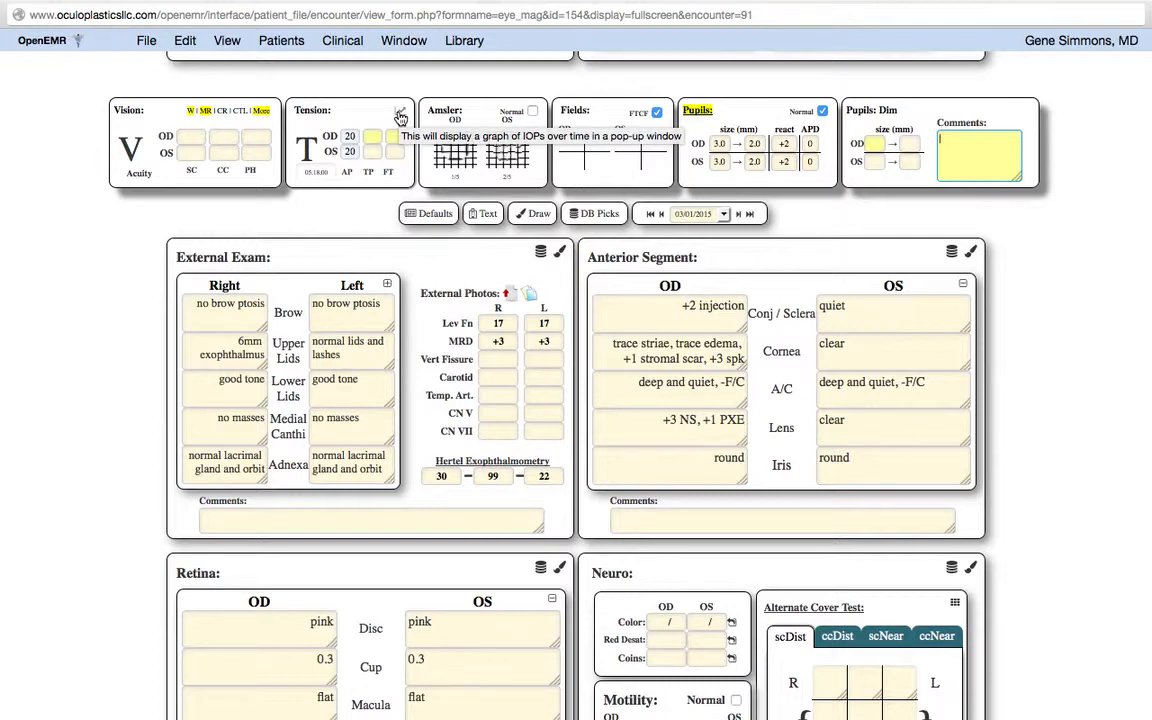
# Step: Reset the Amsler test to Normal for both eyes
pyautogui.click(534, 113)
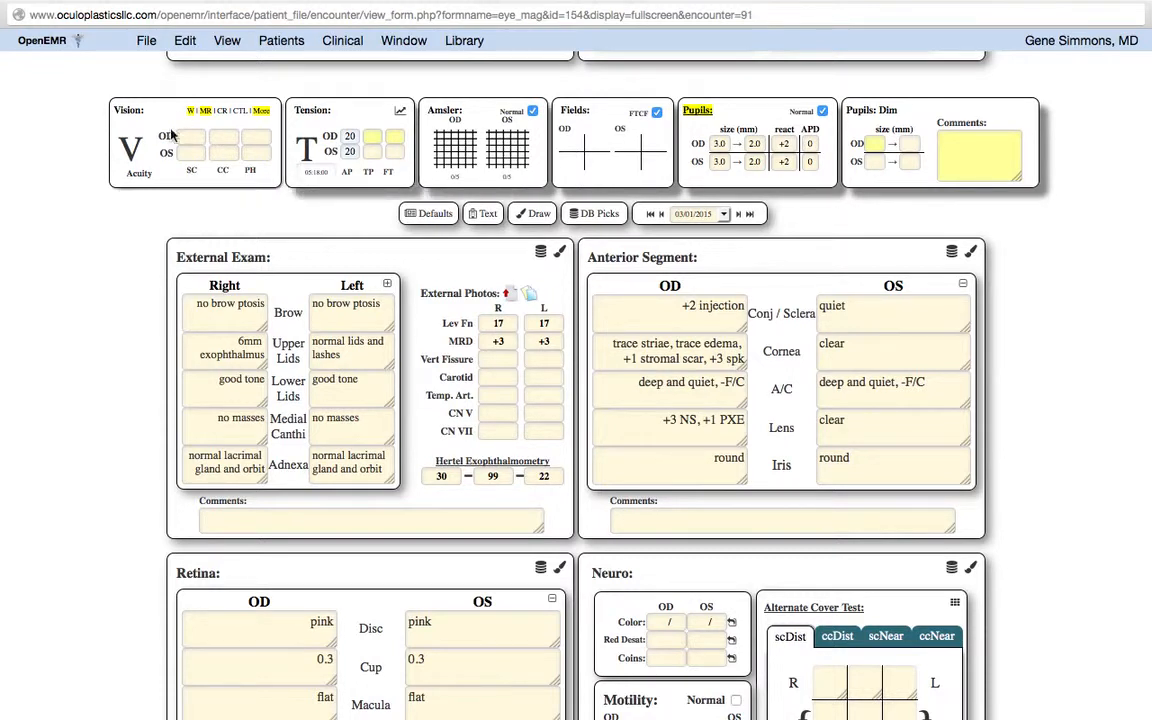
# Step: Show the detailed vision panels and enter Sph +3.00 and Cyl +1.25 for distance OD in Current Glasses
pyautogui.click(124, 110)
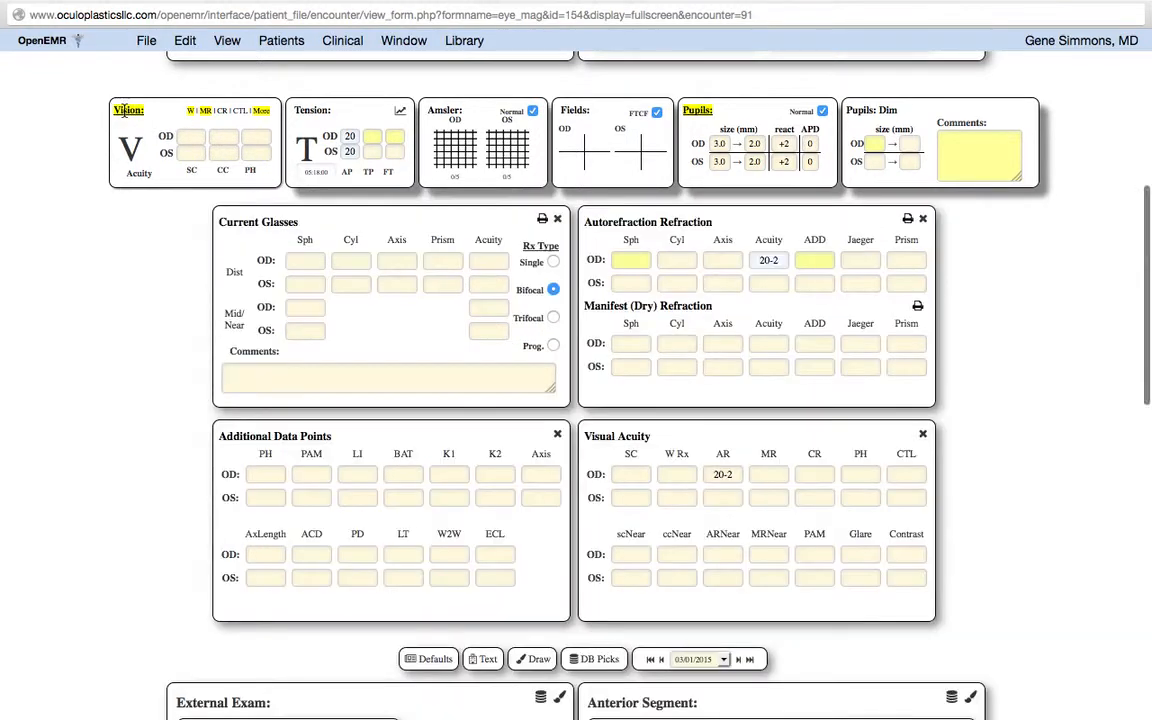
pyautogui.click(308, 260)
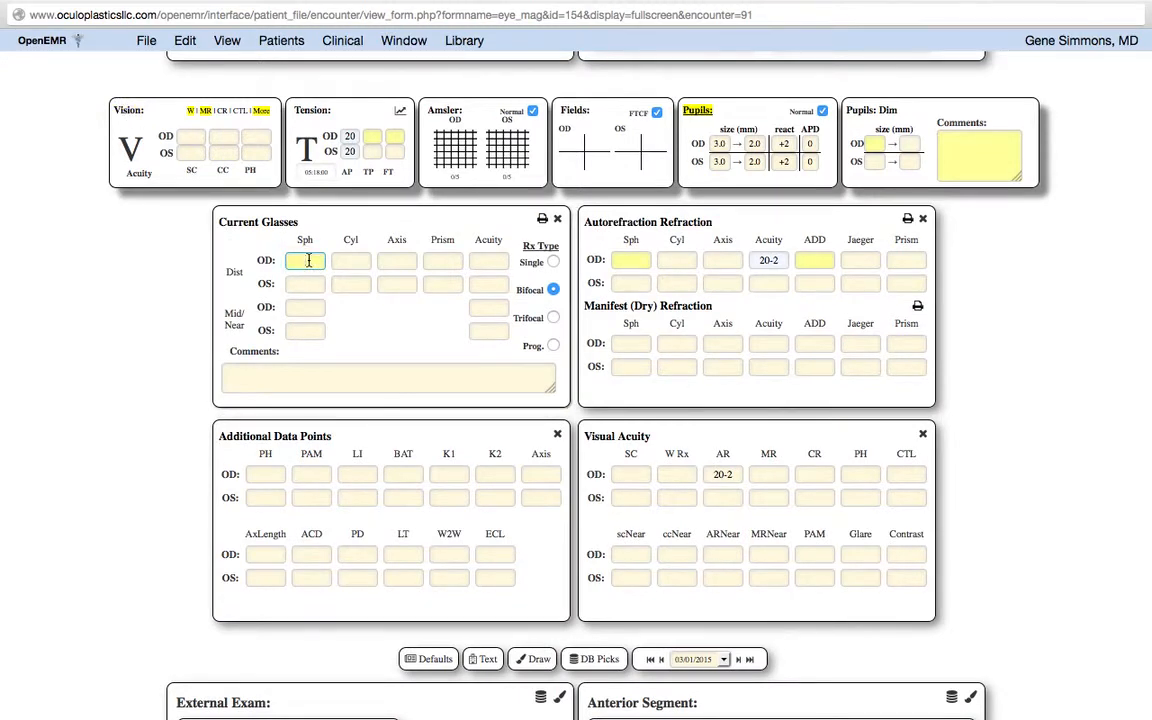
pyautogui.click(353, 261)
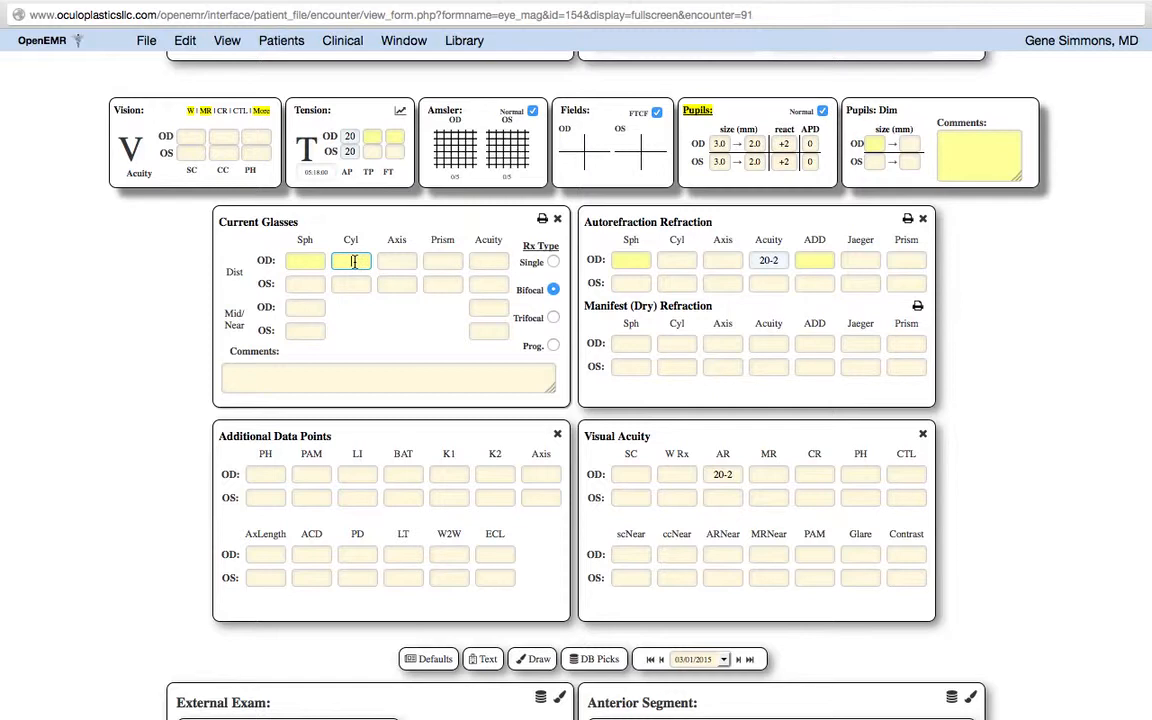
pyautogui.click(302, 261)
pyautogui.write('+3.00')
pyautogui.press('Tab')
pyautogui.write('1.25')
pyautogui.press('Tab')
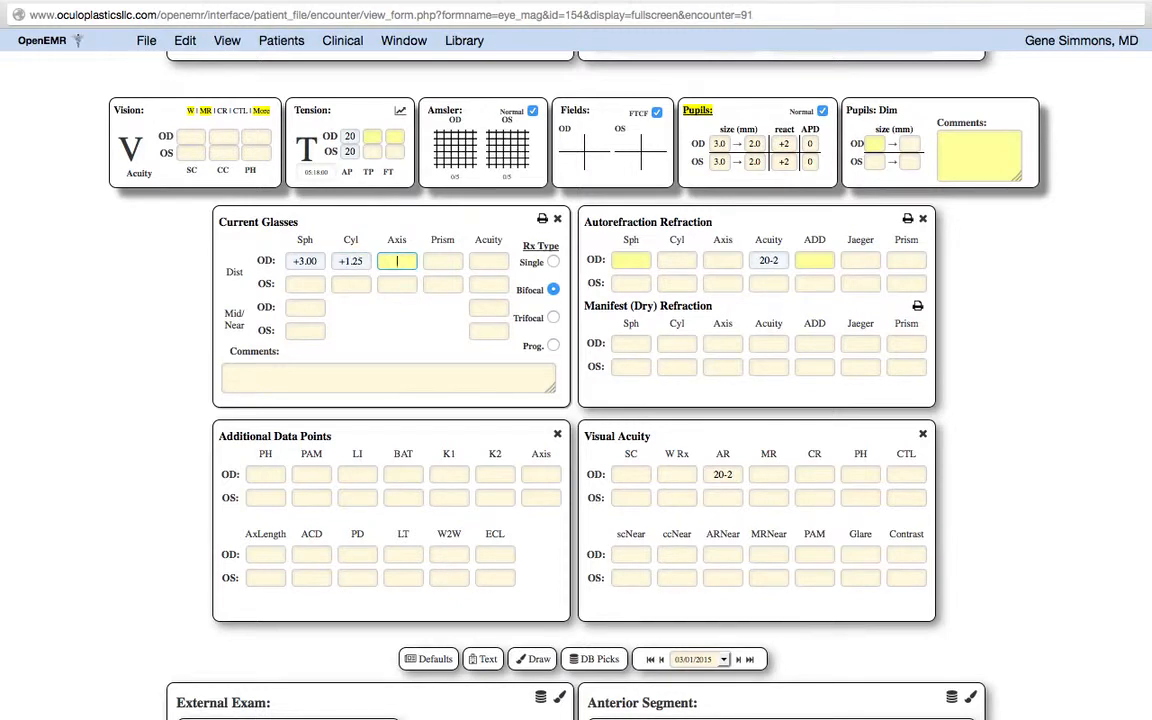
# Step: Change the distance OD cylinder in Current Glasses to -0.25
pyautogui.click(368, 262)
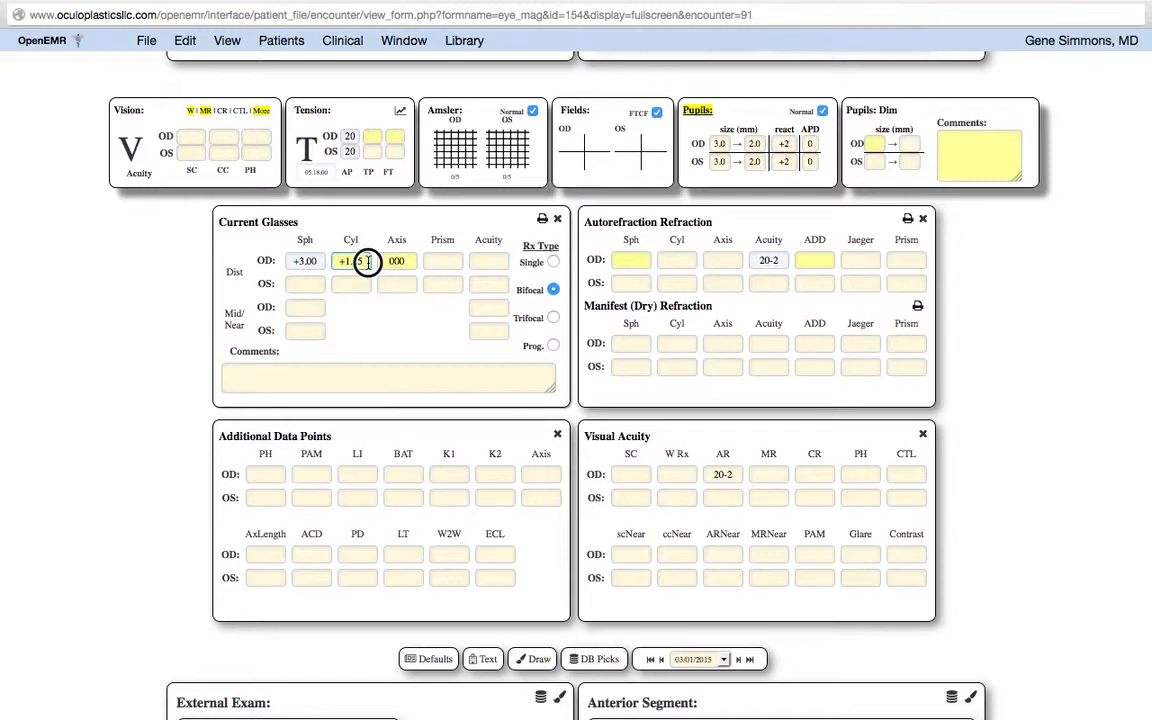
pyautogui.write('-.25')
pyautogui.press('Tab')
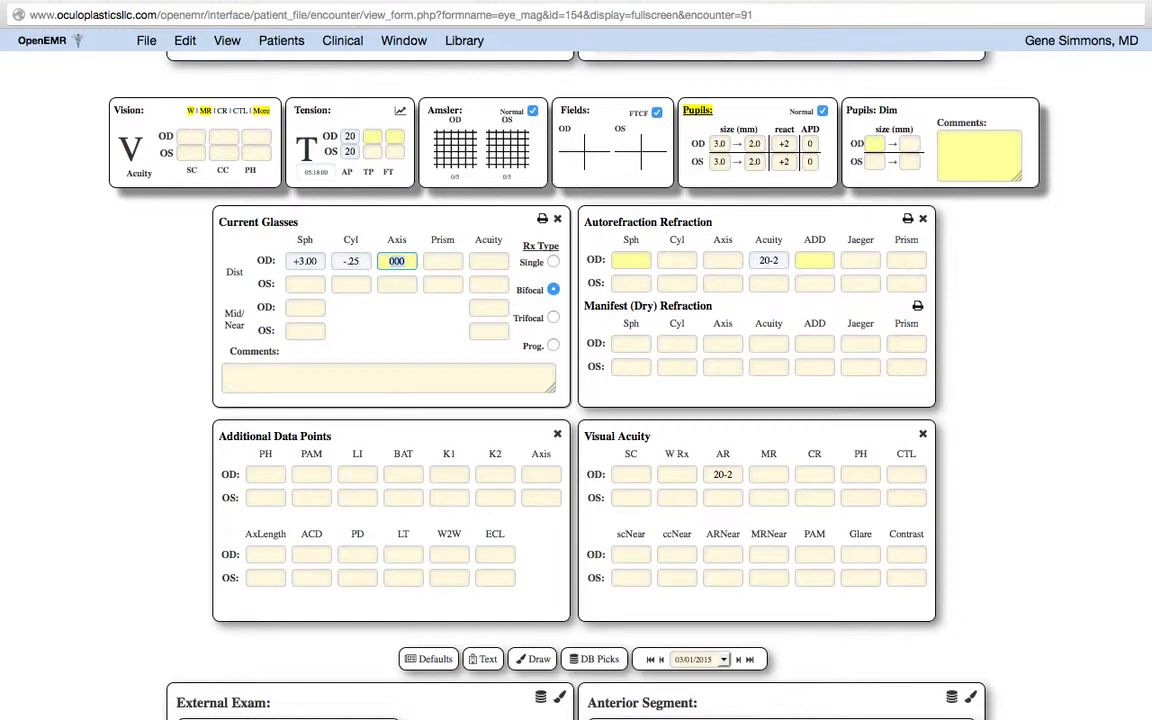
pyautogui.click(348, 262)
pyautogui.write('0.')
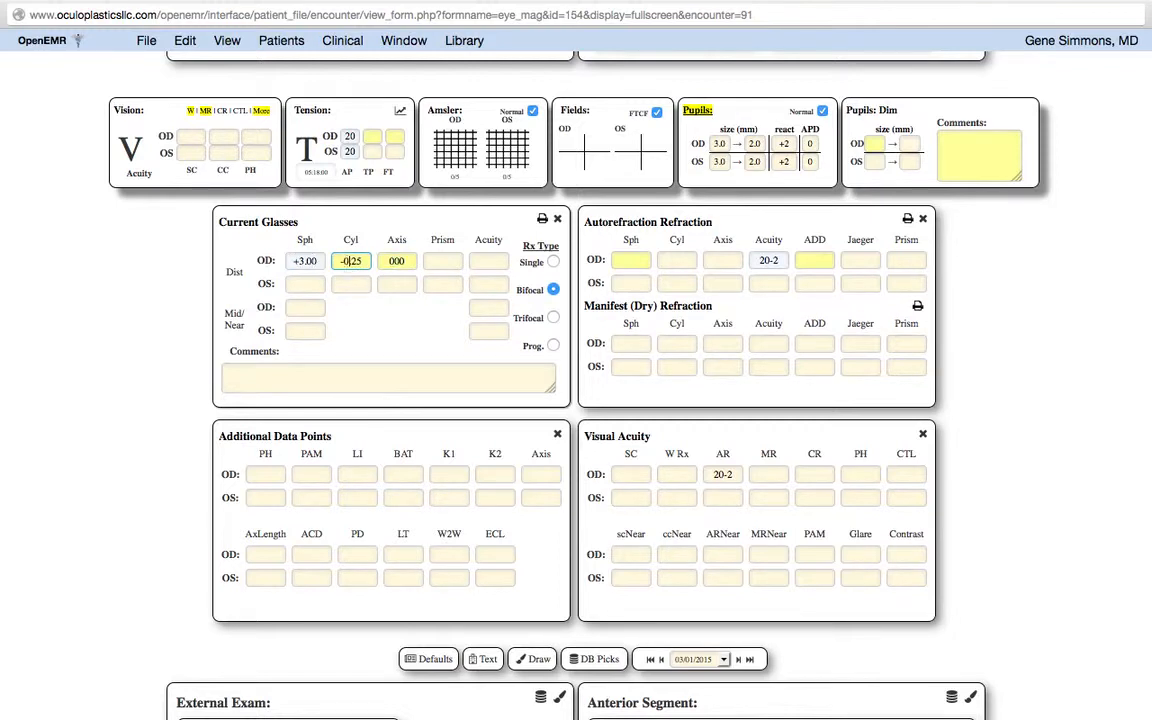
# Step: Enter Sph -3.00 and Cyl -1.00 for distance OS in Current Glasses
pyautogui.click(355, 281)
pyautogui.click(295, 284)
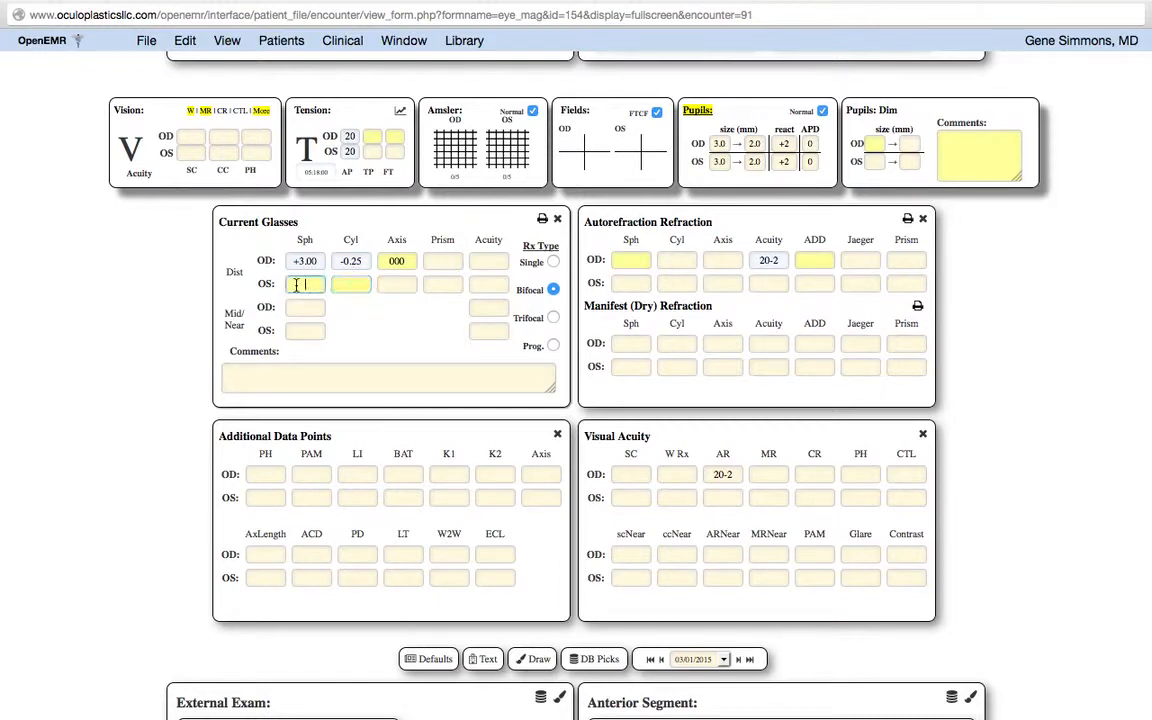
pyautogui.write('-3')
pyautogui.press('Tab')
pyautogui.write('1.')
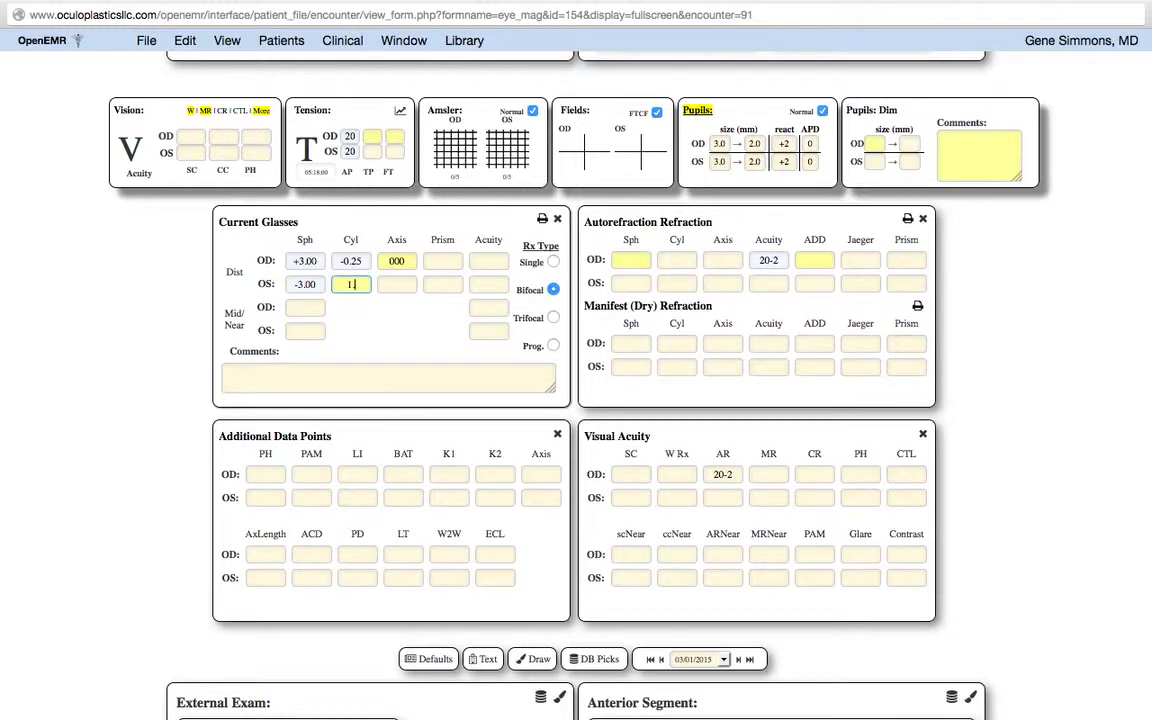
pyautogui.press('Tab')
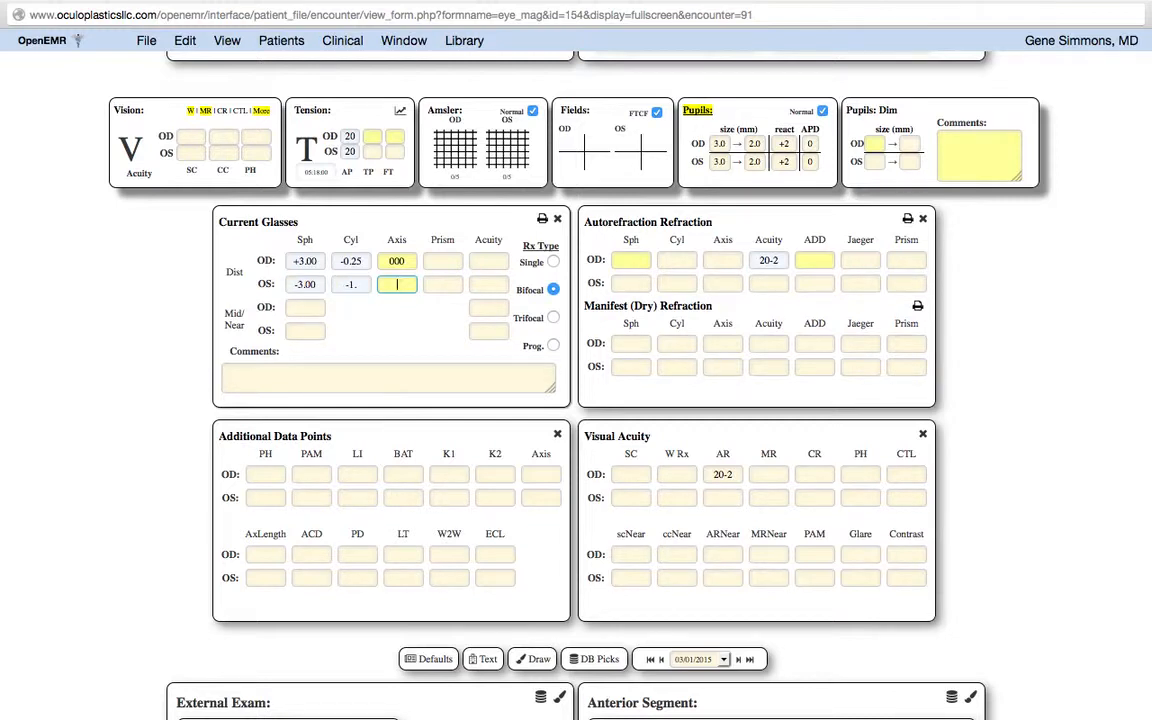
pyautogui.click(360, 287)
pyautogui.write('00')
pyautogui.press('Tab')
# Step: Enter 25-2 as the distance OD acuity in Current Glasses and collapse the detailed vision panels
pyautogui.click(443, 261)
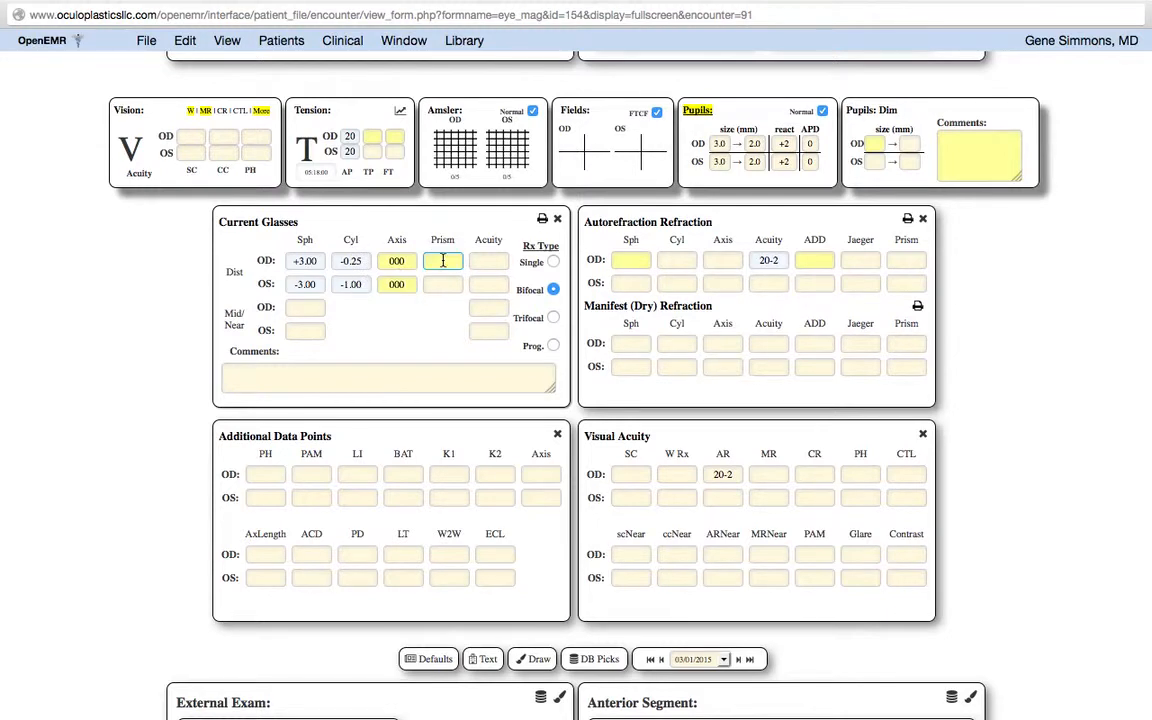
pyautogui.click(488, 261)
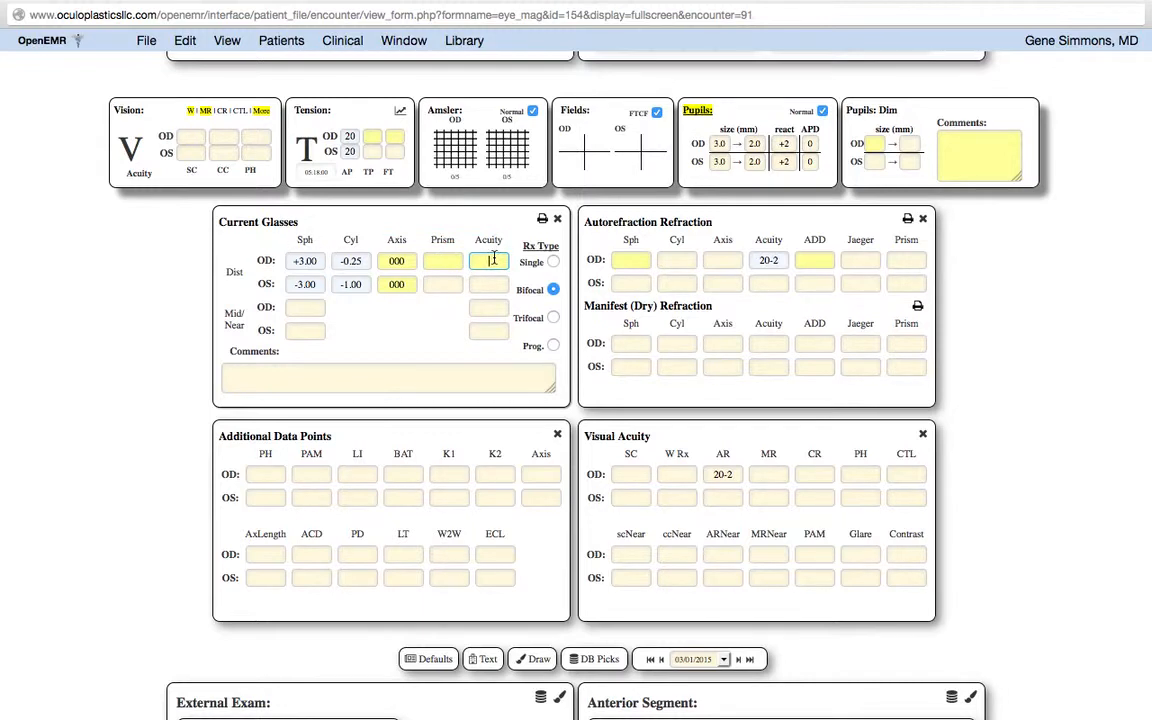
pyautogui.write('25-2')
pyautogui.press('Tab')
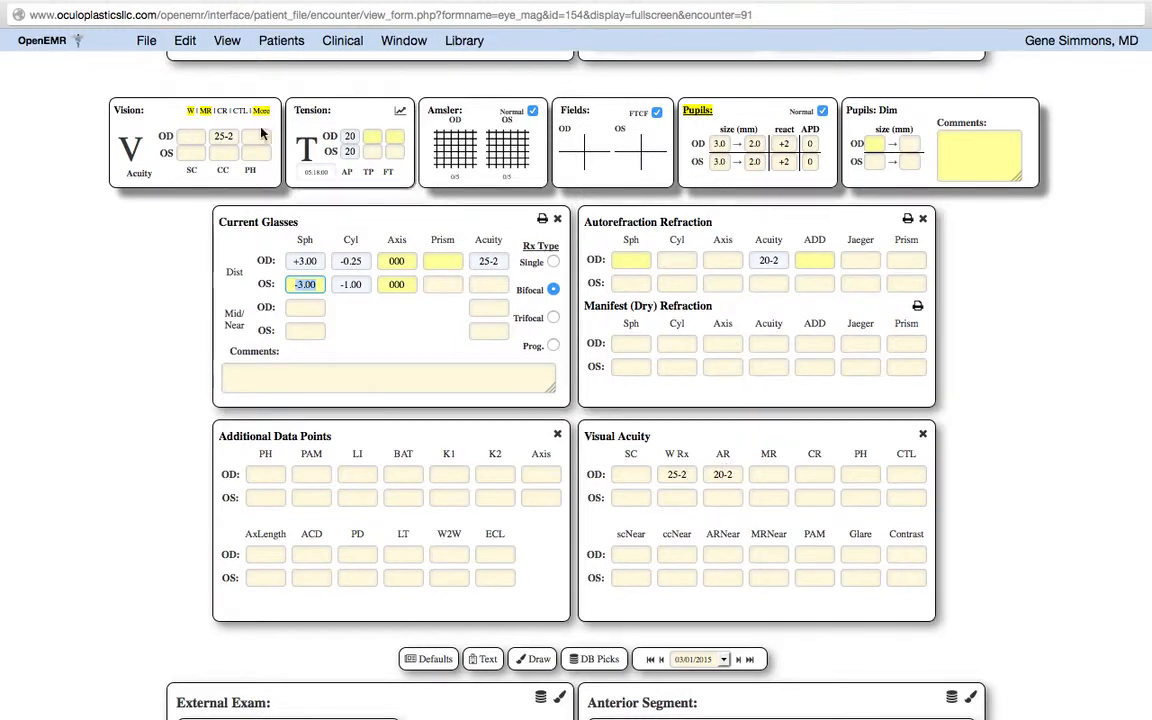
pyautogui.click(128, 108)
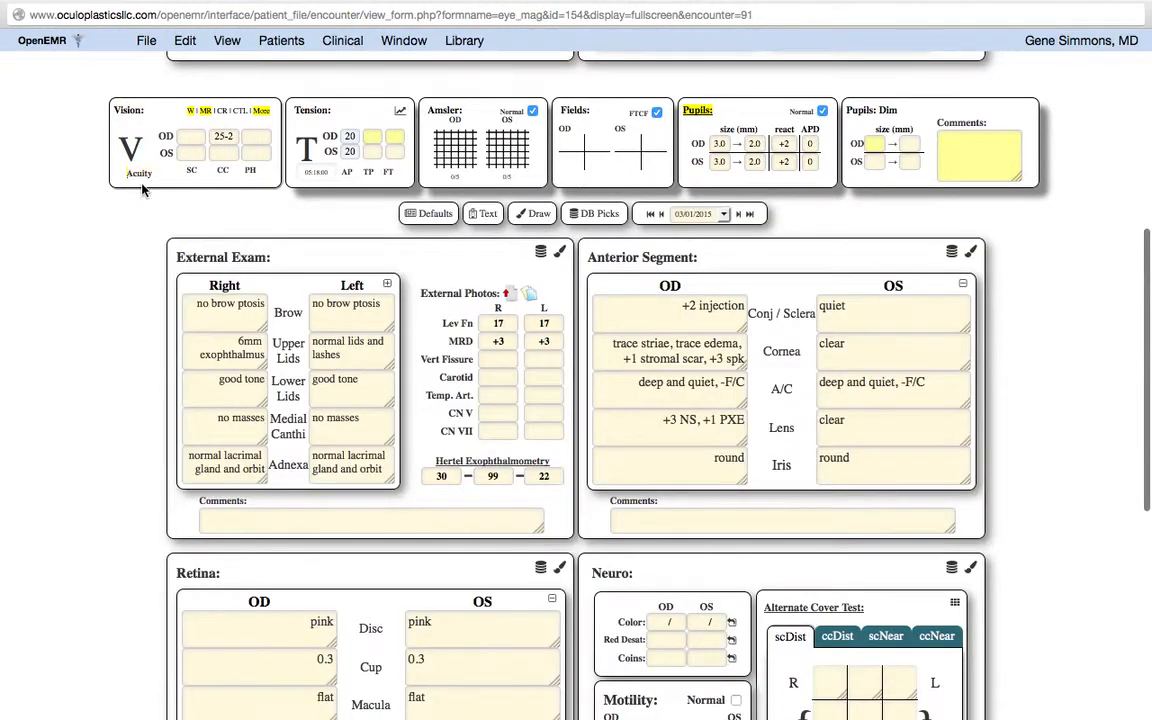
# Step: Reopen the detailed vision panels, cycle the Current Glasses Rx type through its options to Prog., and focus the comments field
pyautogui.click(124, 110)
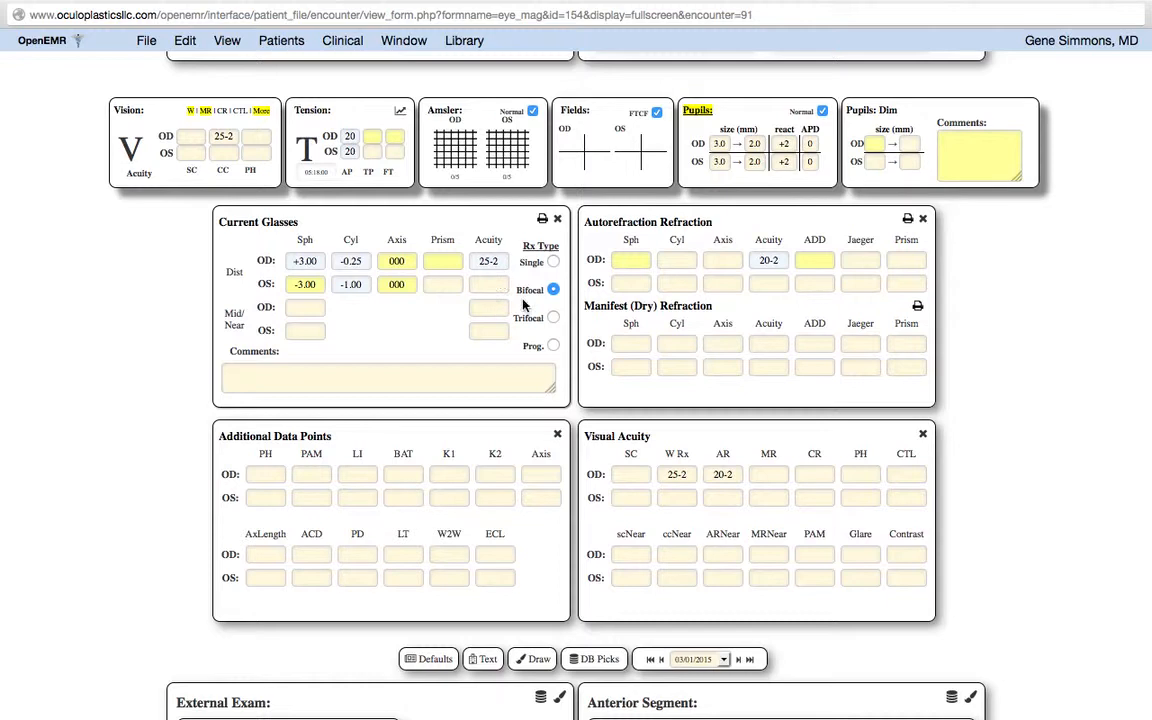
pyautogui.click(553, 263)
pyautogui.click(553, 289)
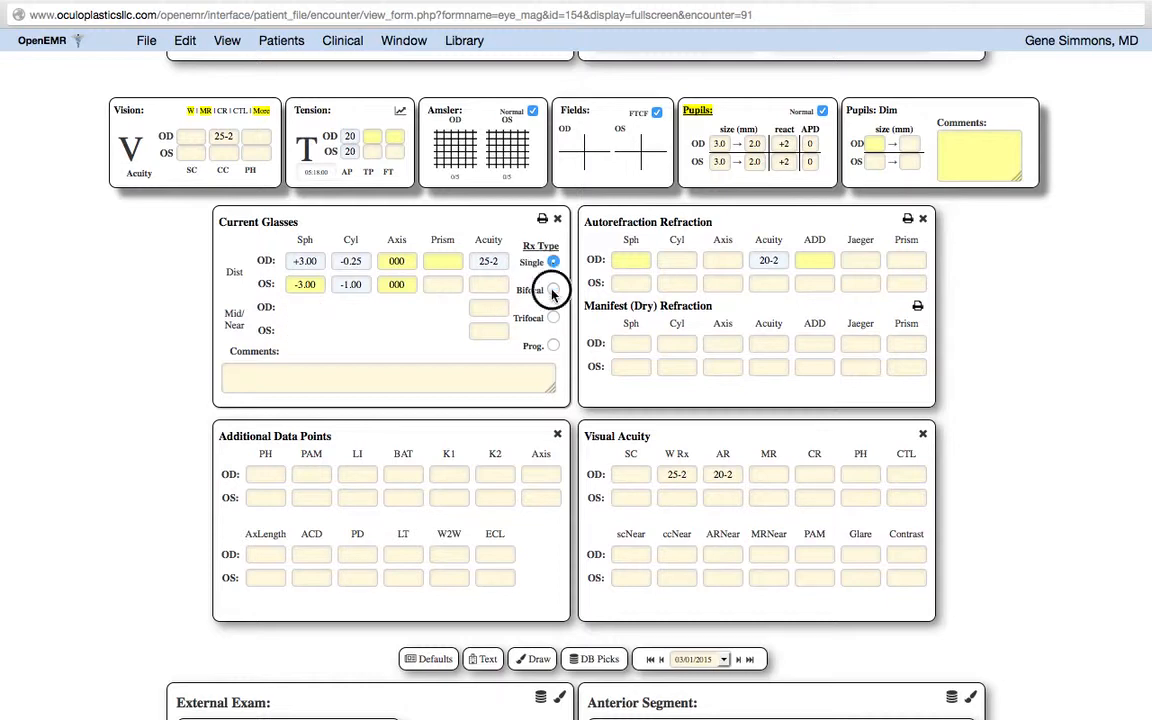
pyautogui.click(553, 318)
pyautogui.click(553, 345)
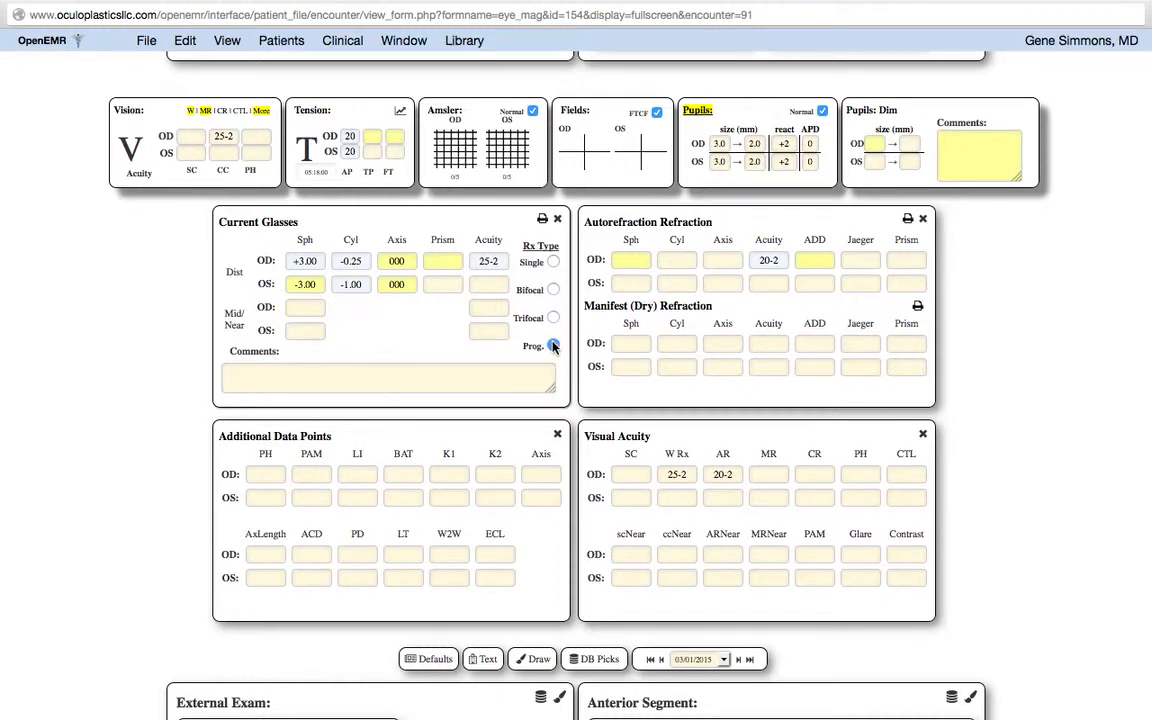
pyautogui.click(374, 374)
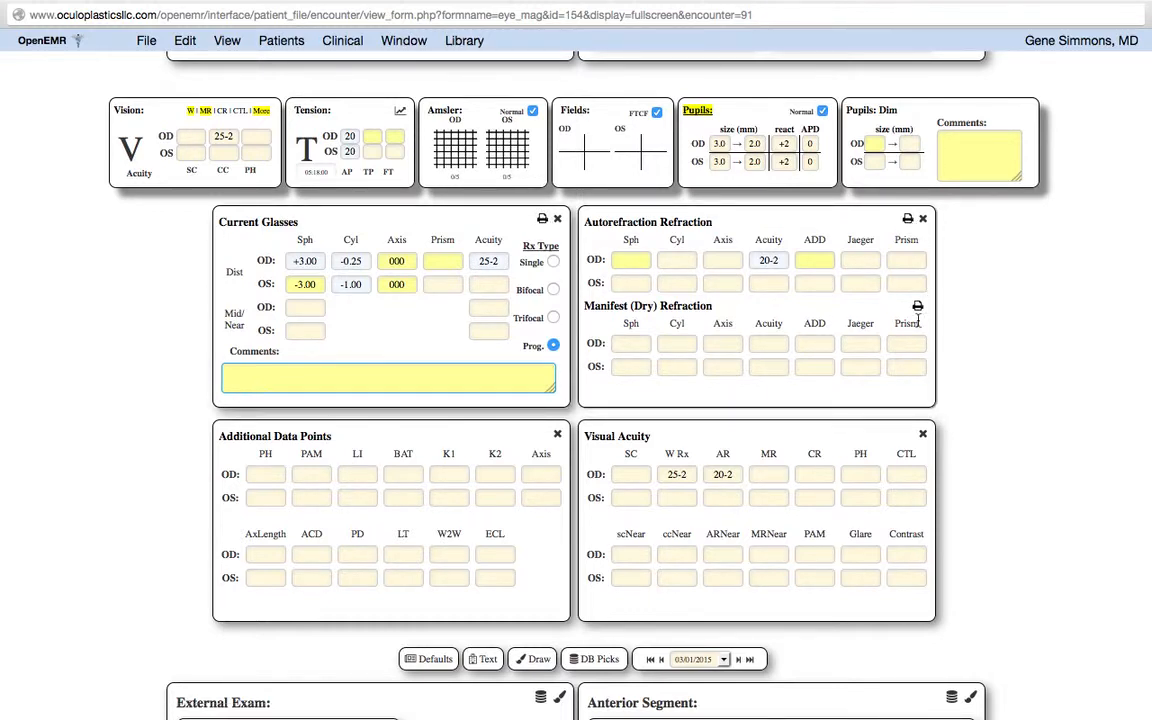
# Step: Show the Contact Lens Refraction panel and set OD to manufacturer Bausch and Lomb, supplier ABB and brand Accuvue
pyautogui.click(236, 112)
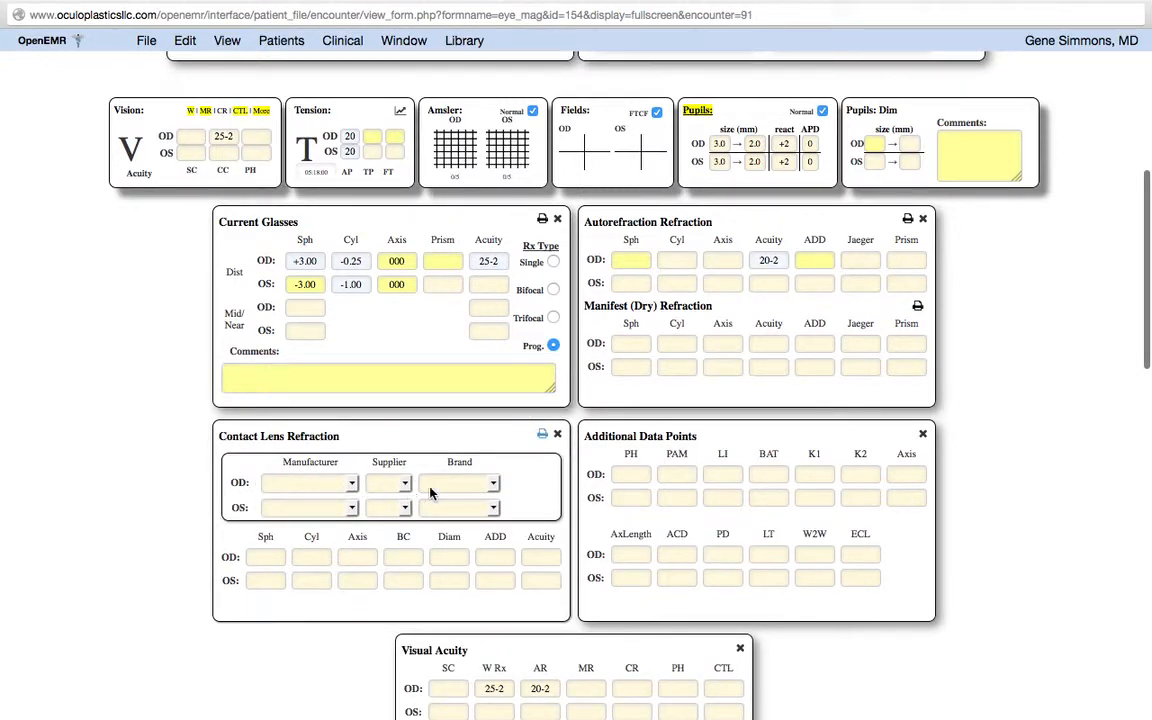
pyautogui.click(493, 484)
pyautogui.click(494, 484)
pyautogui.click(350, 484)
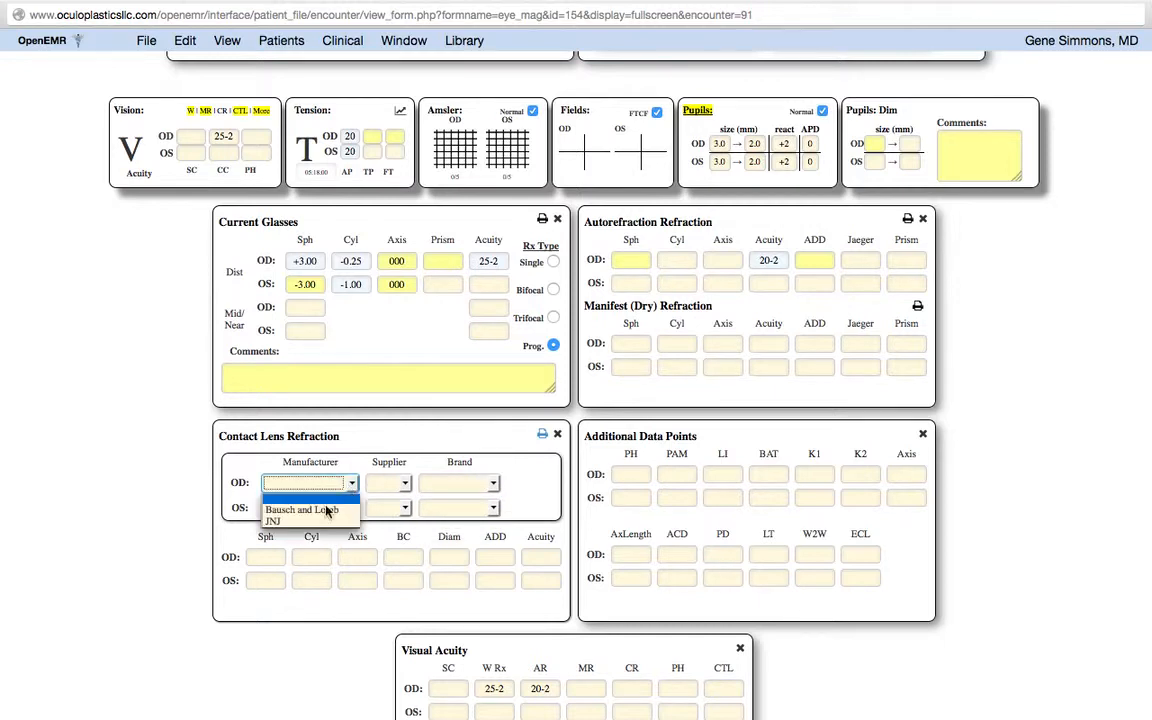
pyautogui.click(312, 509)
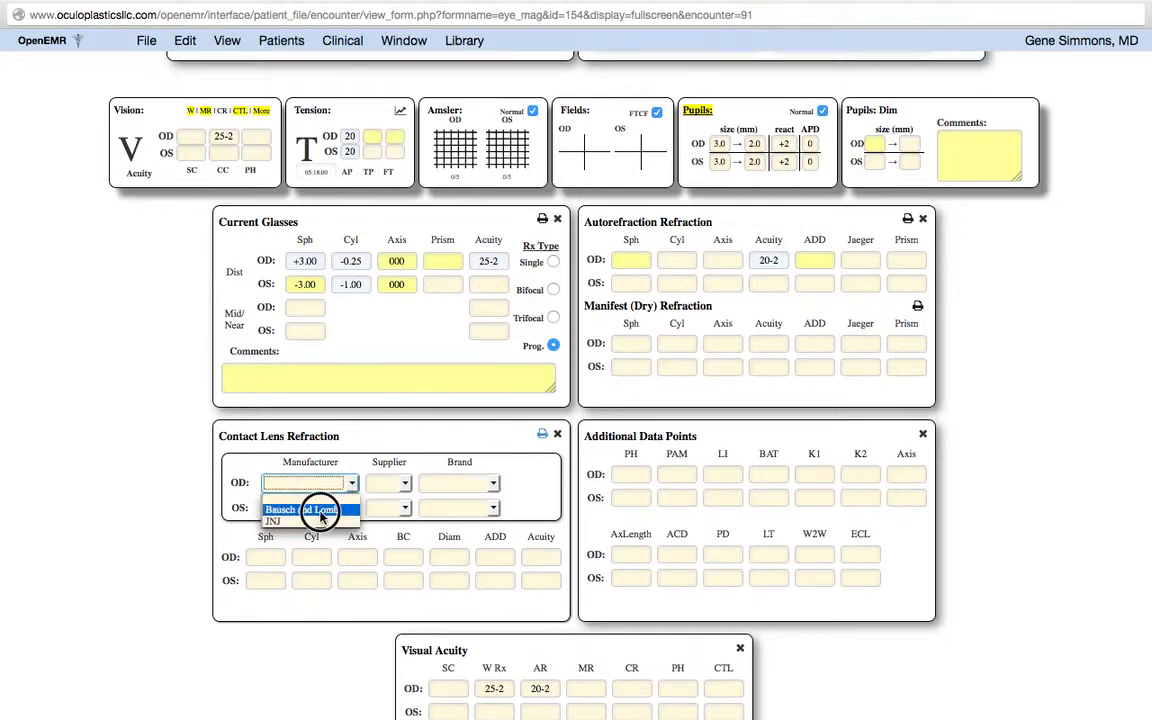
pyautogui.click(397, 486)
pyautogui.click(389, 508)
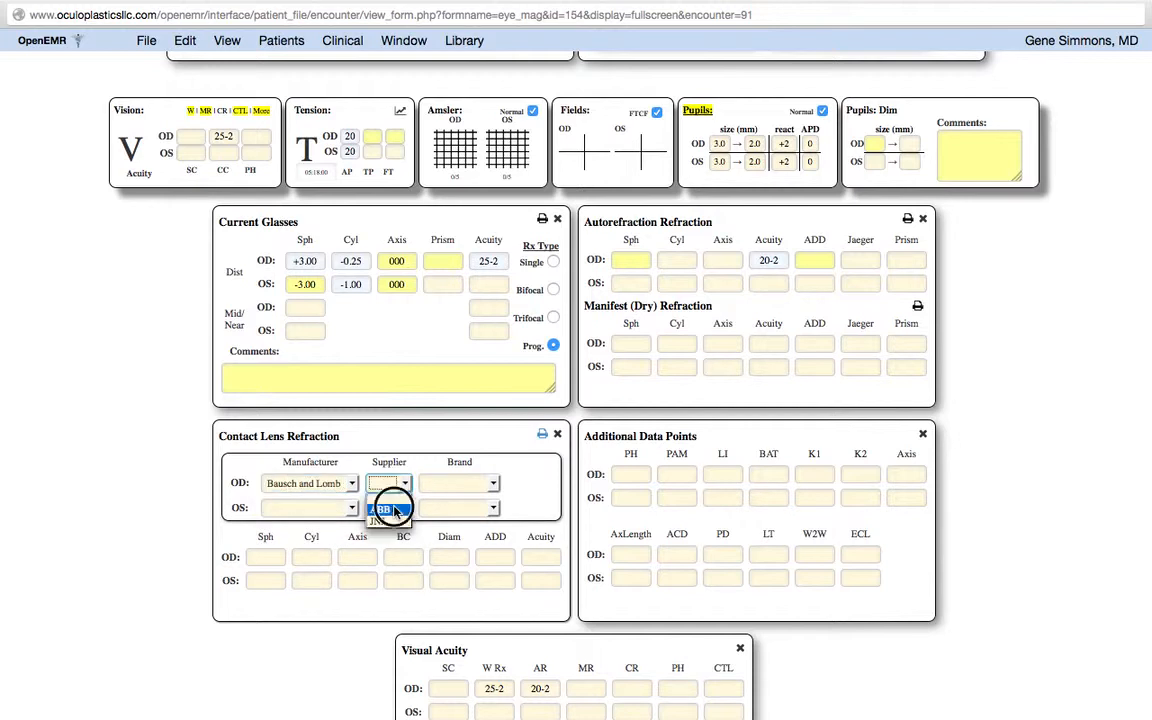
pyautogui.click(494, 484)
pyautogui.click(470, 509)
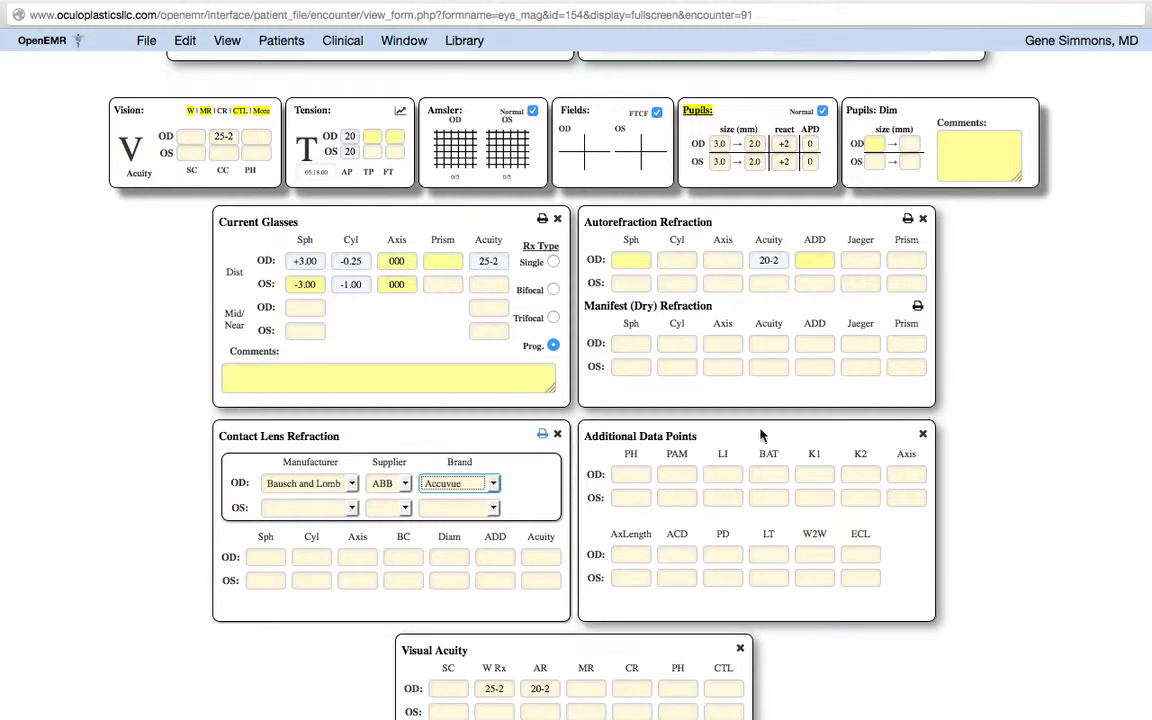
# Step: Close the Additional Data Points panel and collapse the detailed vision panels, including Contact Lens Refraction
pyautogui.click(924, 438)
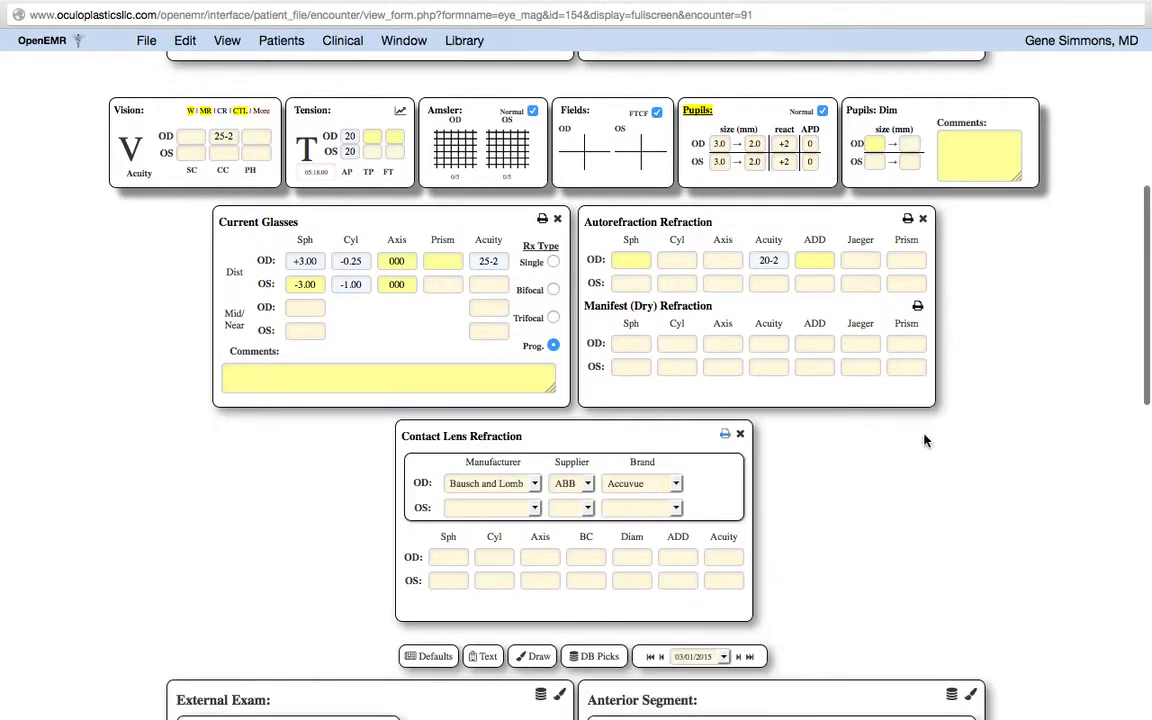
pyautogui.click(744, 363)
pyautogui.click(122, 110)
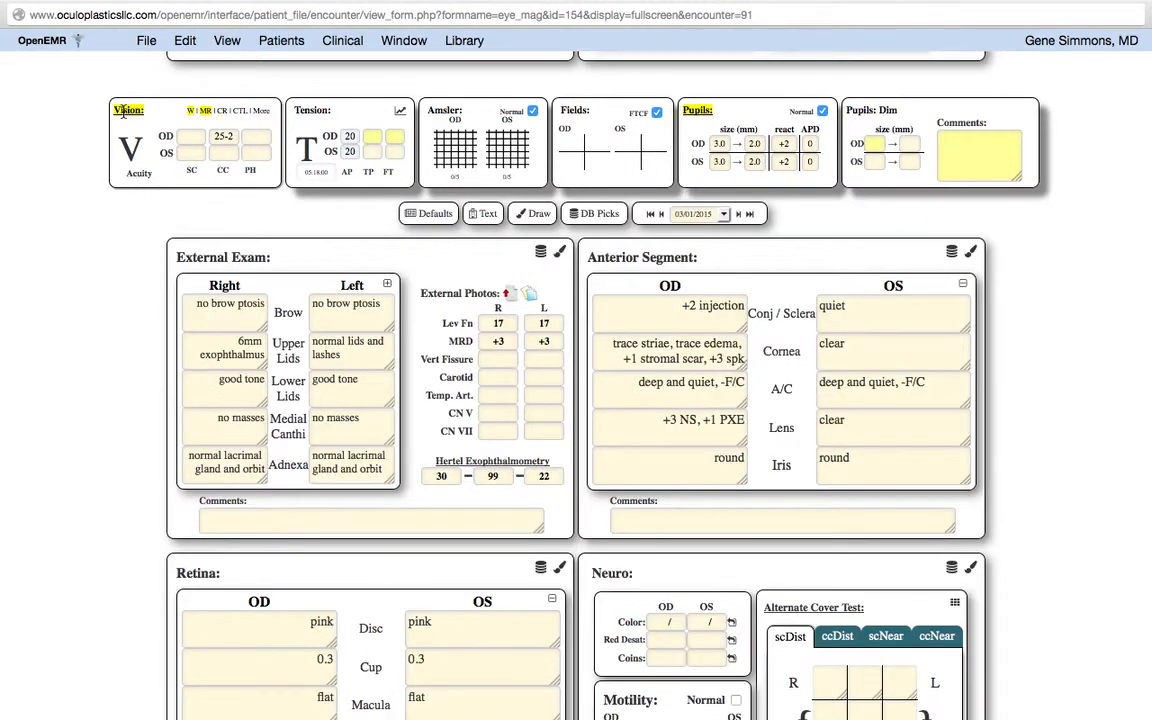